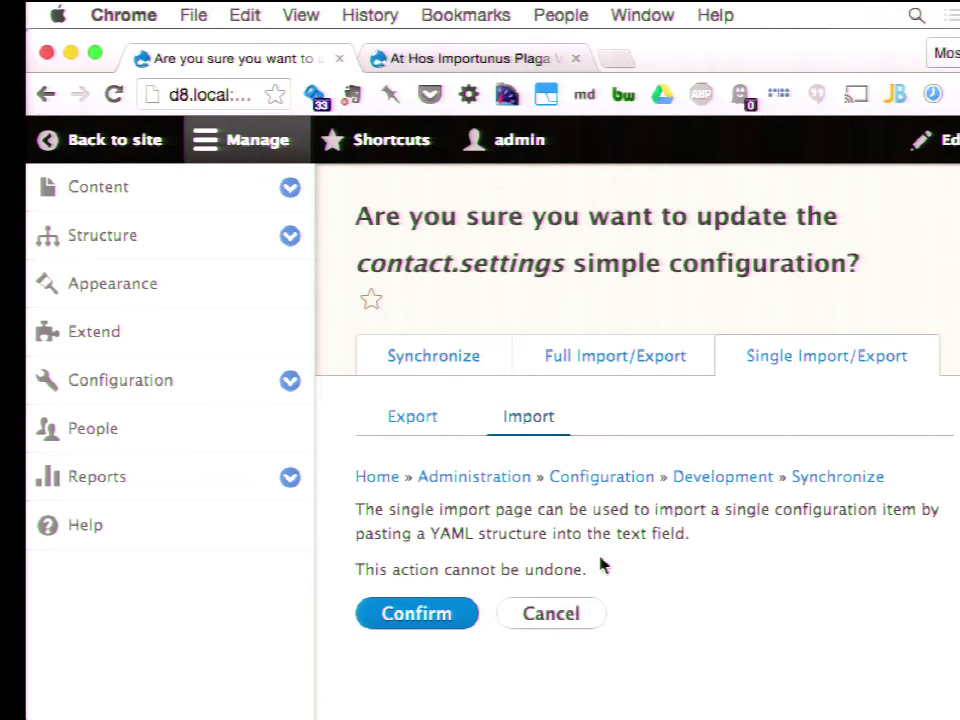
Step: Export the site's full configuration as a gzipped tar archive
{"action": "left_click", "coordinate": [628, 369]}
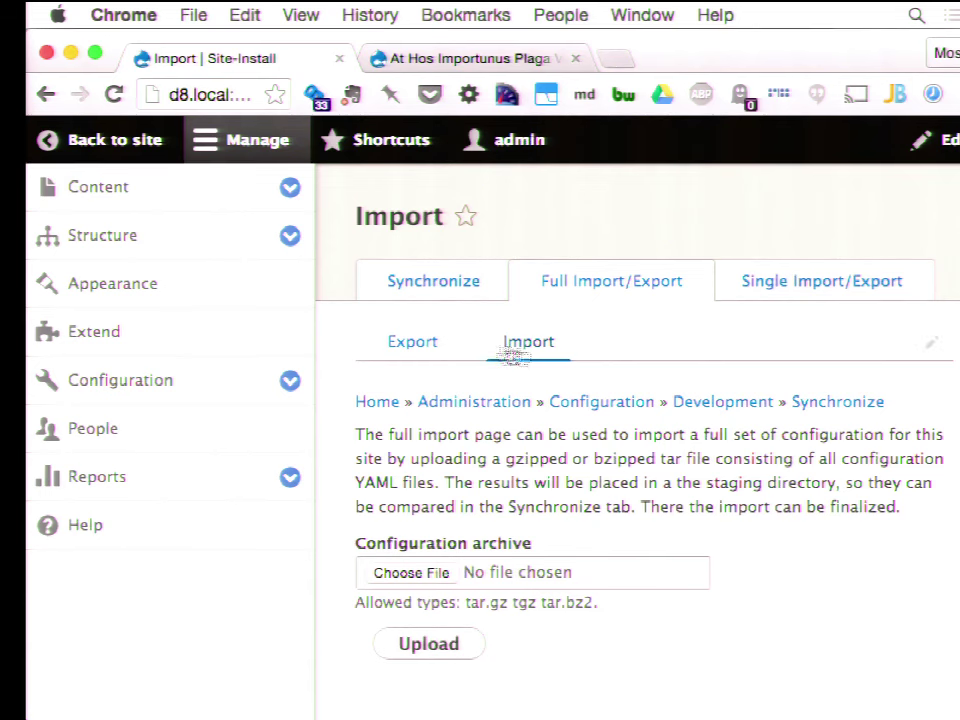
{"action": "left_click", "coordinate": [414, 345]}
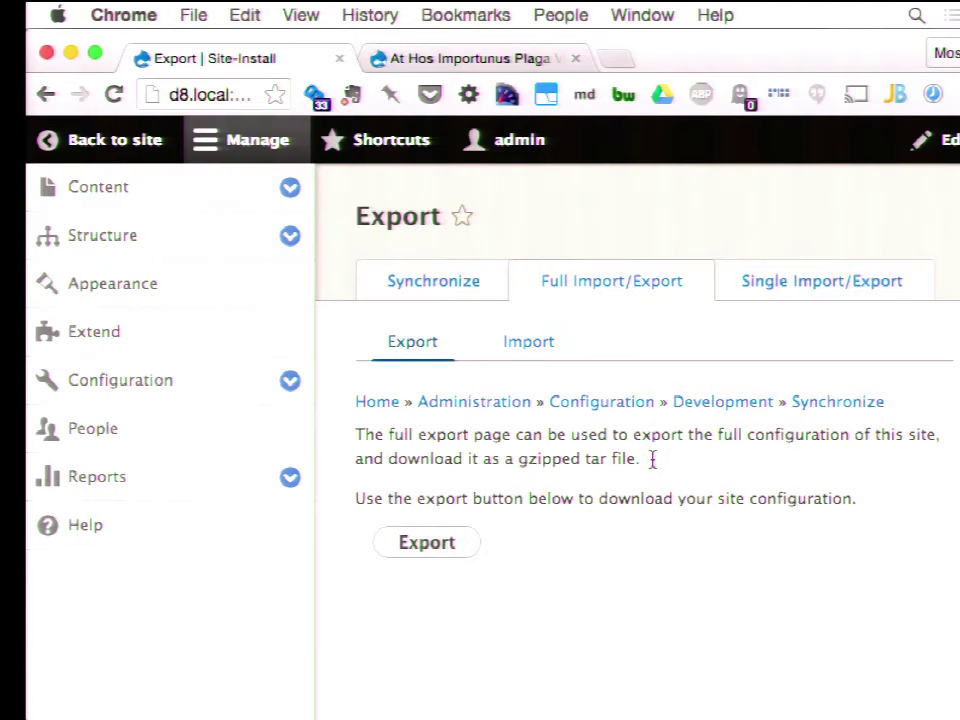
{"action": "left_click", "coordinate": [444, 547]}
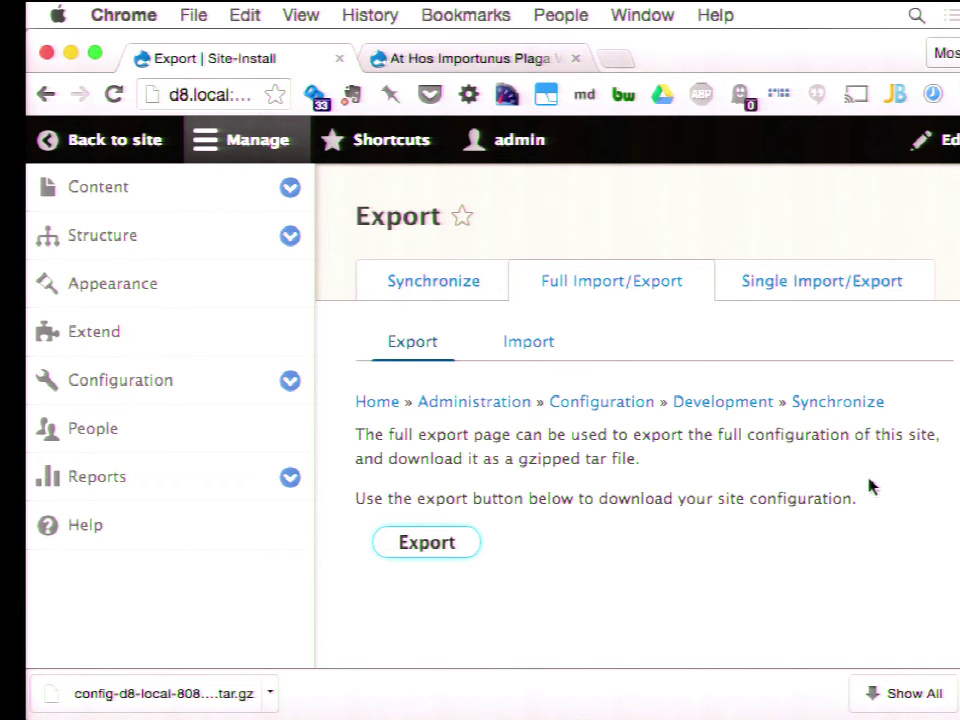
Step: In the Site information settings, change the site name to Barca and save the configuration
{"action": "left_click", "coordinate": [228, 95]}
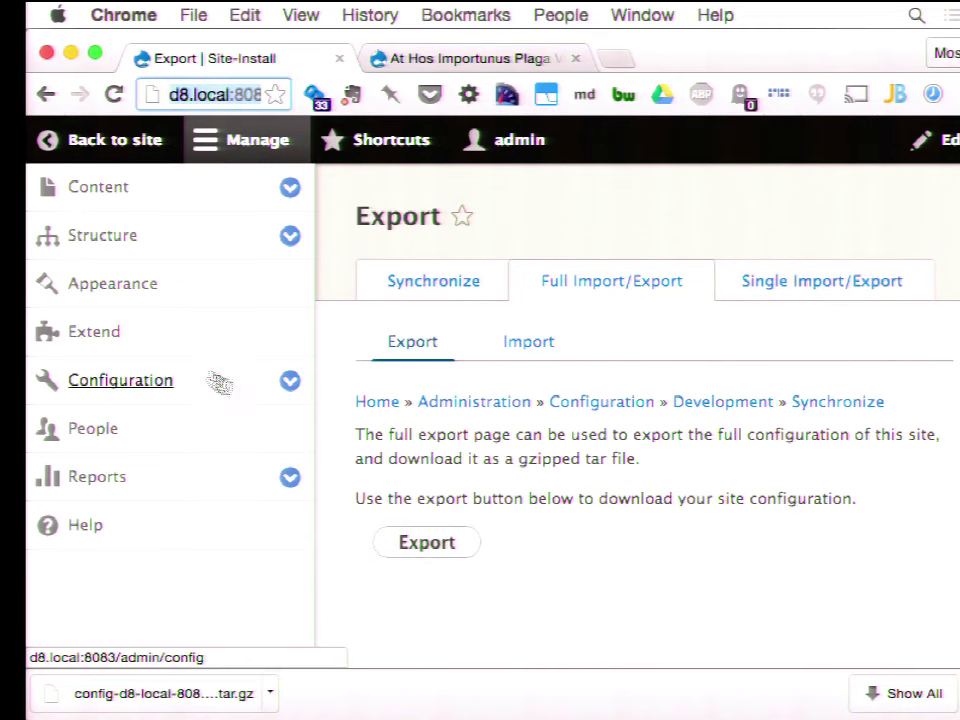
{"action": "left_click", "coordinate": [195, 380]}
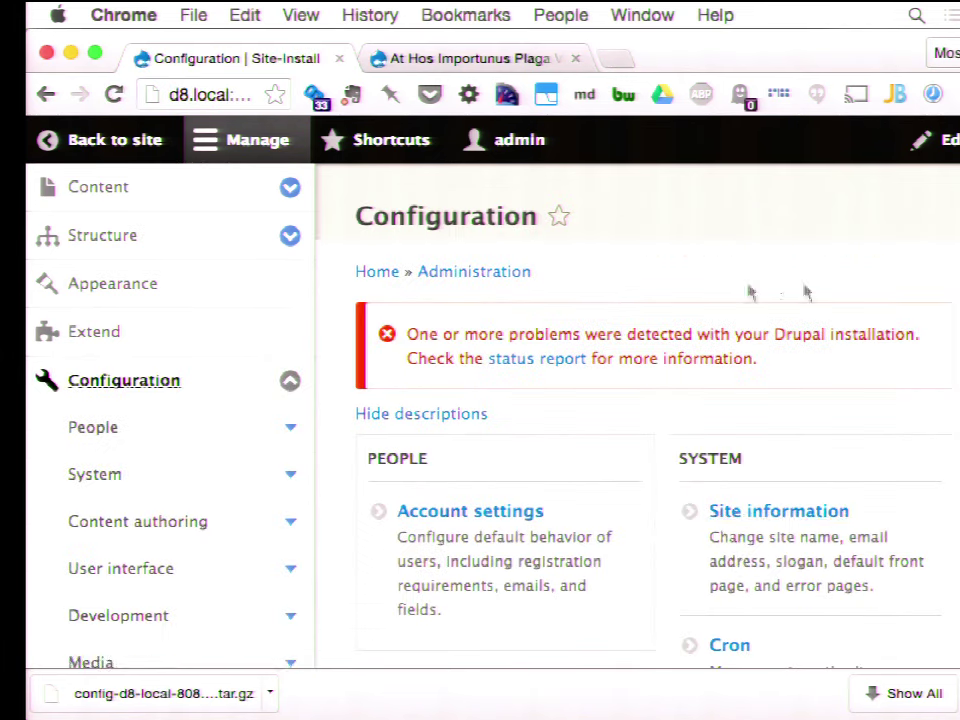
{"action": "left_click", "coordinate": [785, 513]}
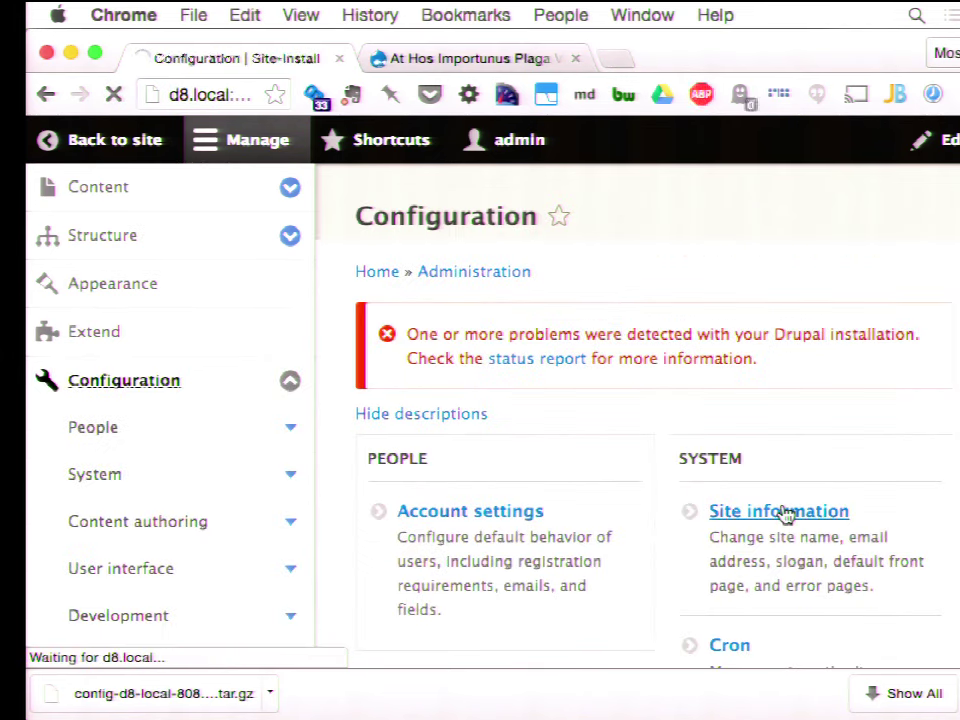
{"action": "scroll", "coordinate": [633, 424], "scroll_direction": "down", "scroll_amount": 5}
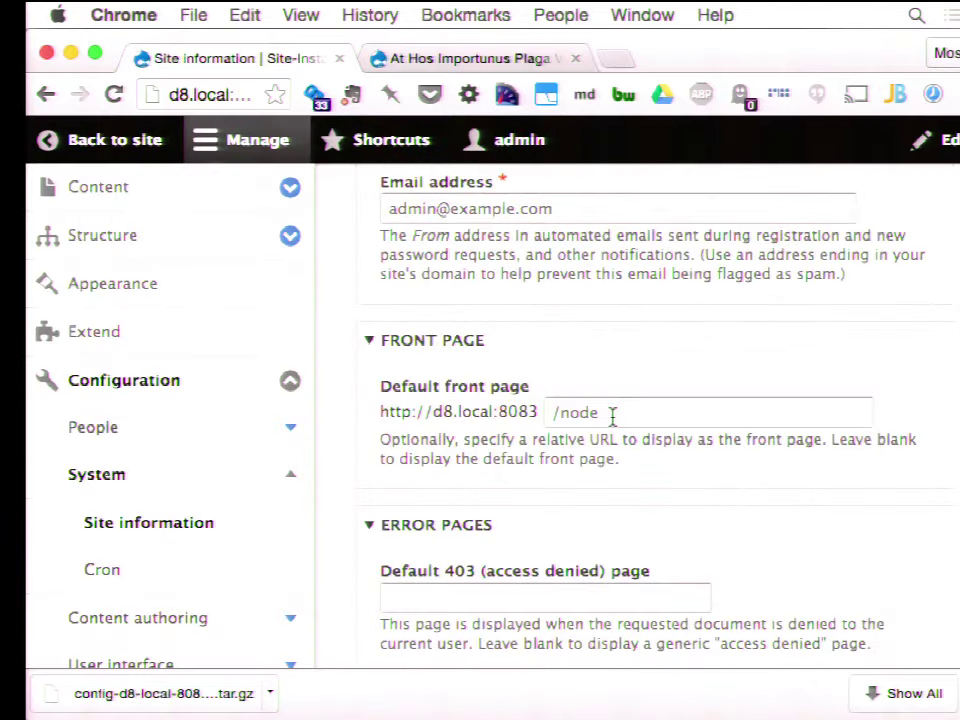
{"action": "left_click", "coordinate": [213, 94]}
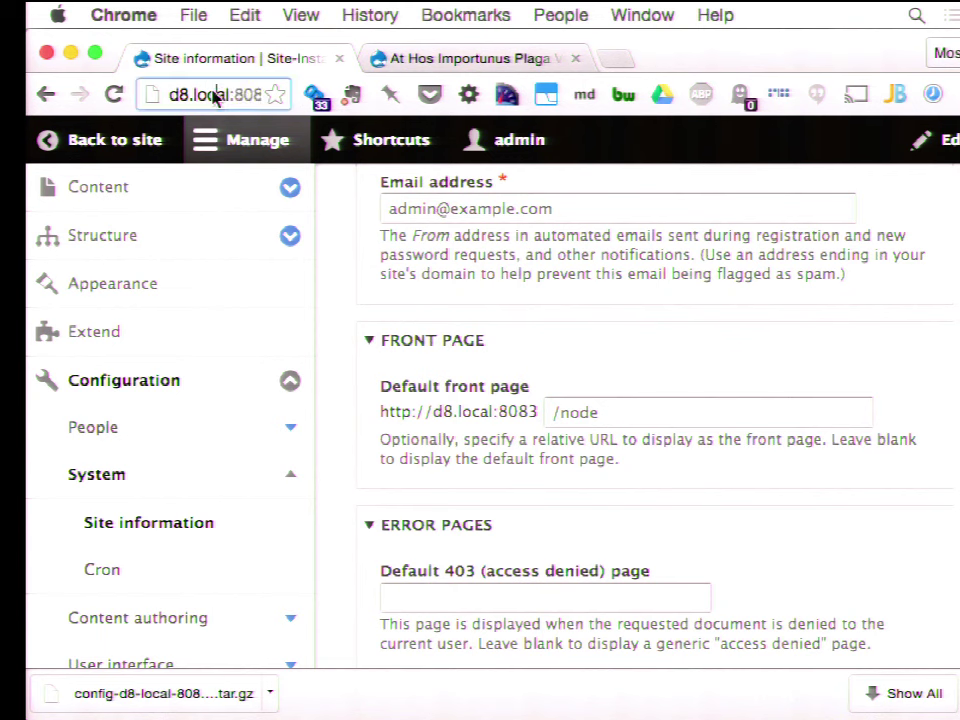
{"action": "left_click", "coordinate": [656, 338]}
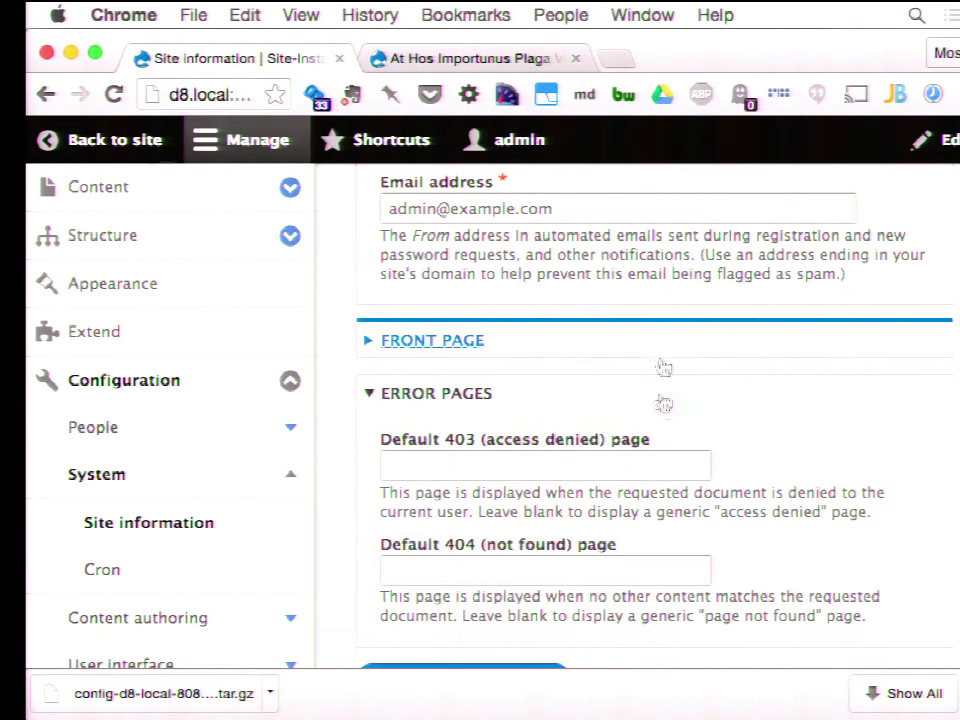
{"action": "scroll", "coordinate": [662, 430], "scroll_direction": "up", "scroll_amount": 3}
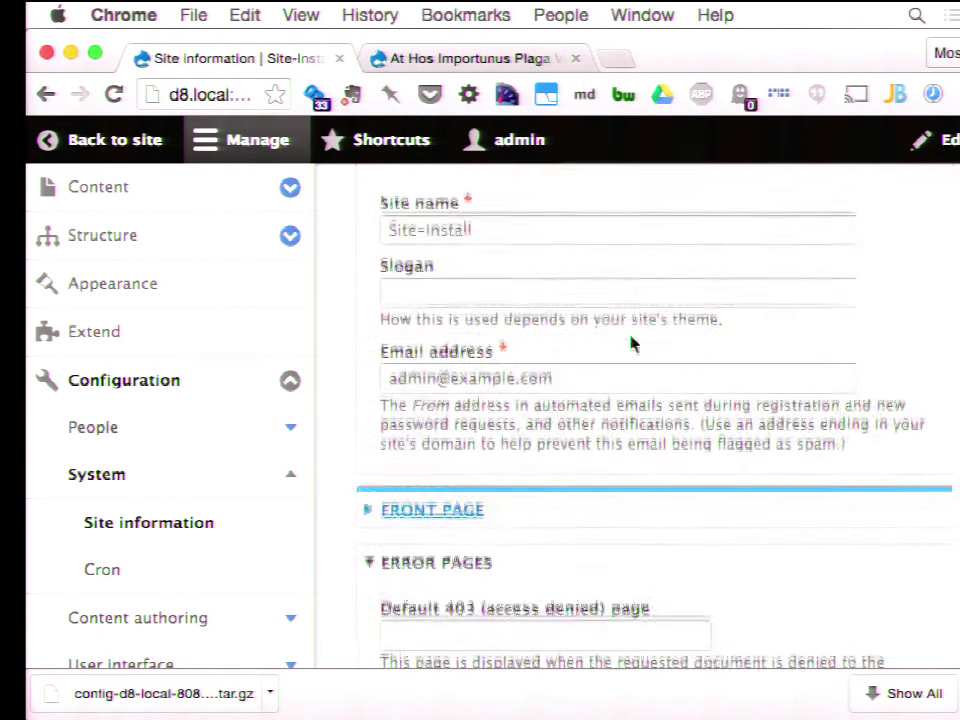
{"action": "left_click_drag", "start_coordinate": [459, 240], "coordinate": [349, 238]}
{"action": "type", "text": "Ba"}
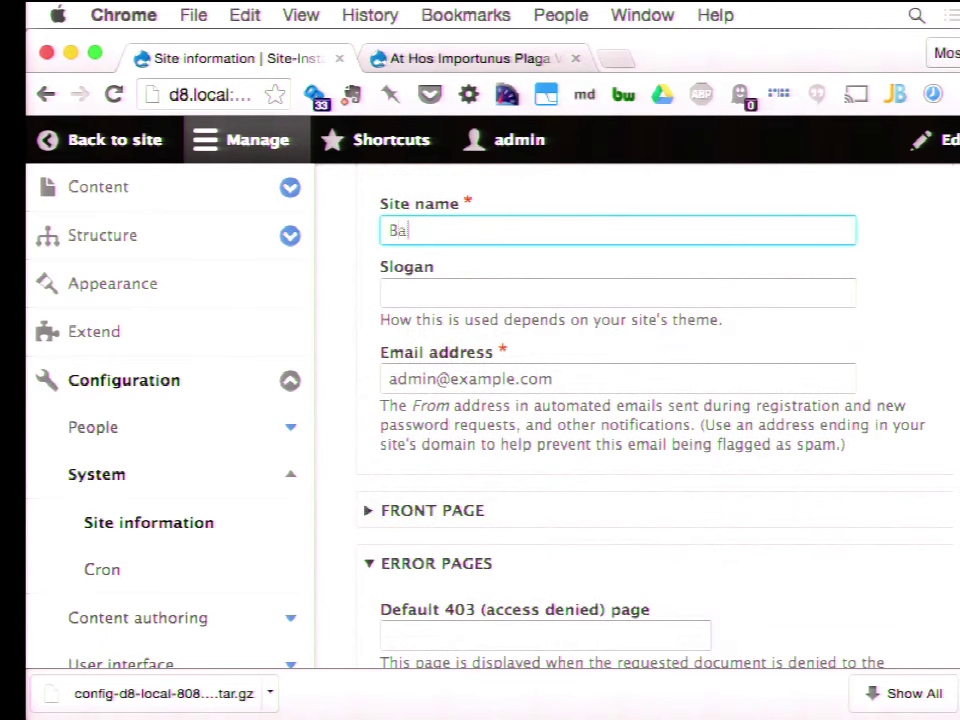
{"action": "type", "text": "rca"}
{"action": "scroll", "coordinate": [546, 317], "scroll_direction": "down", "scroll_amount": 5}
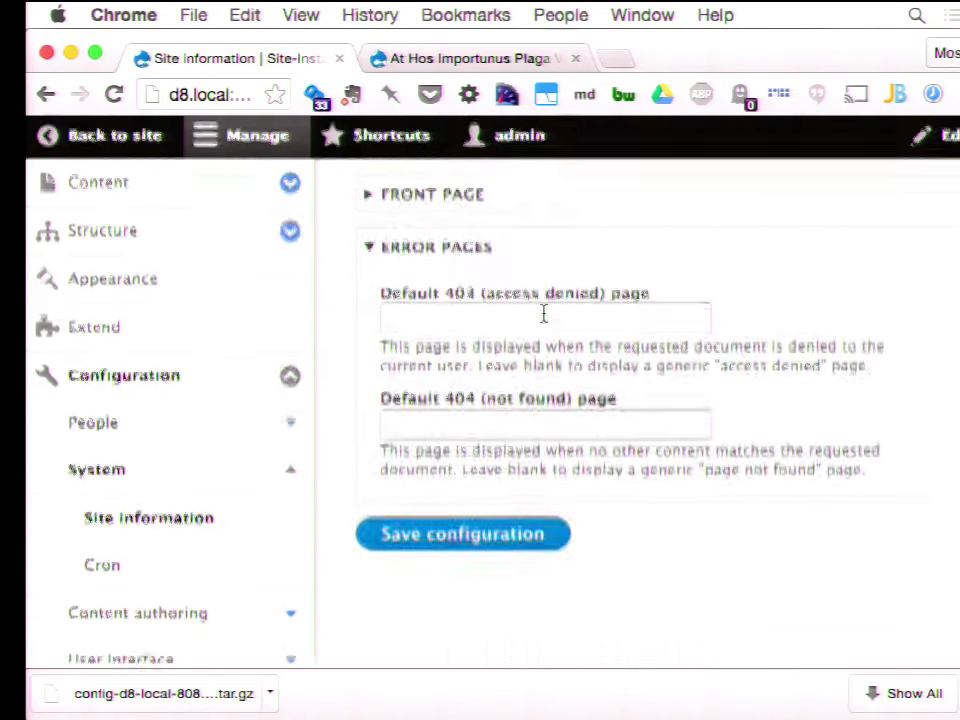
{"action": "left_click", "coordinate": [534, 545]}
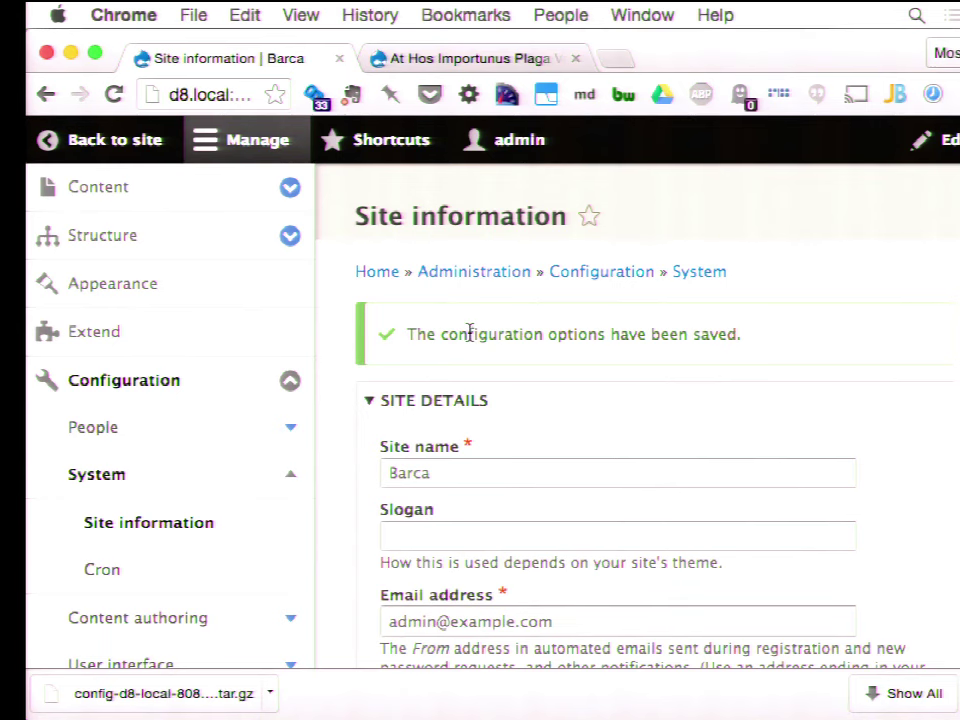
Step: Switch to Terminal, run "dr config-export" in the d8 directory, and accept replacing the export directory's contents with y
{"action": "key", "text": "super+Tab"}
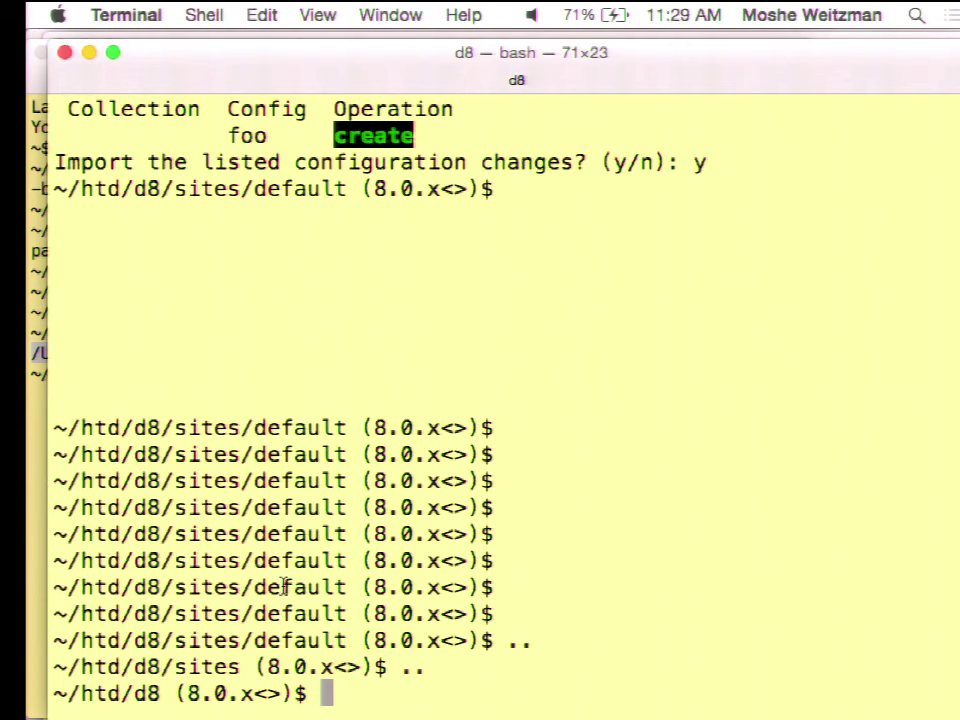
{"action": "type", "text": "dr conf"}
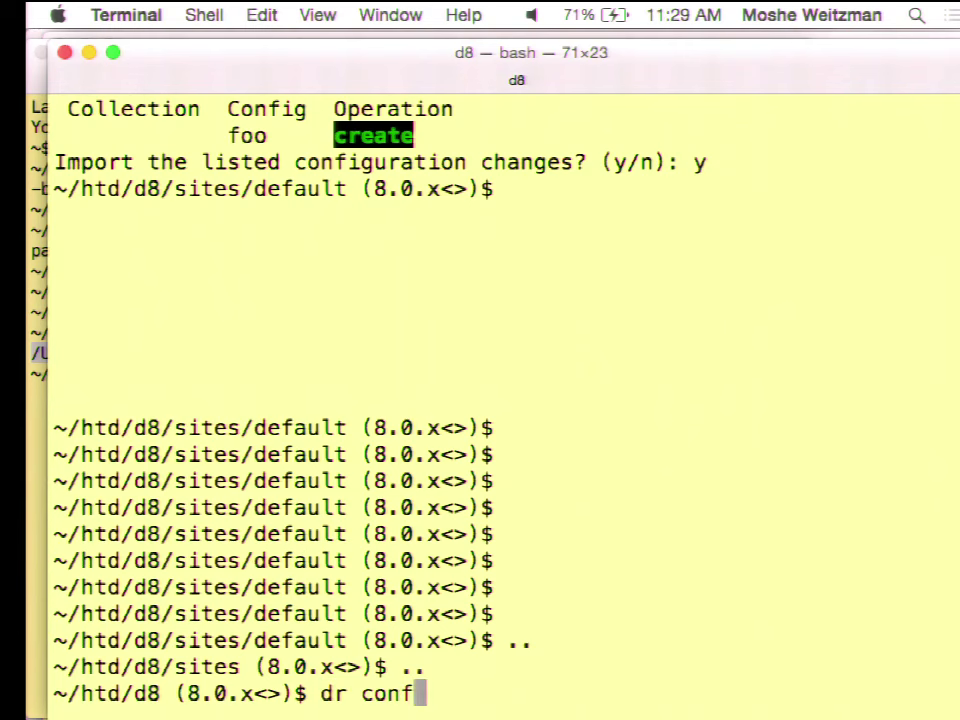
{"action": "type", "text": "ig-export"}
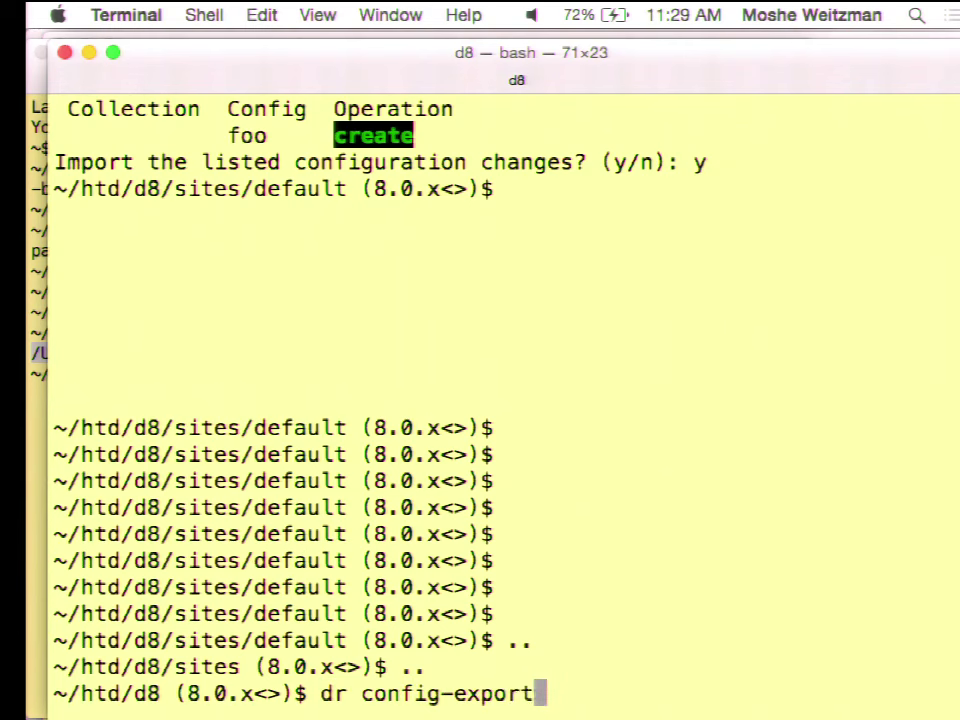
{"action": "key", "text": "Return"}
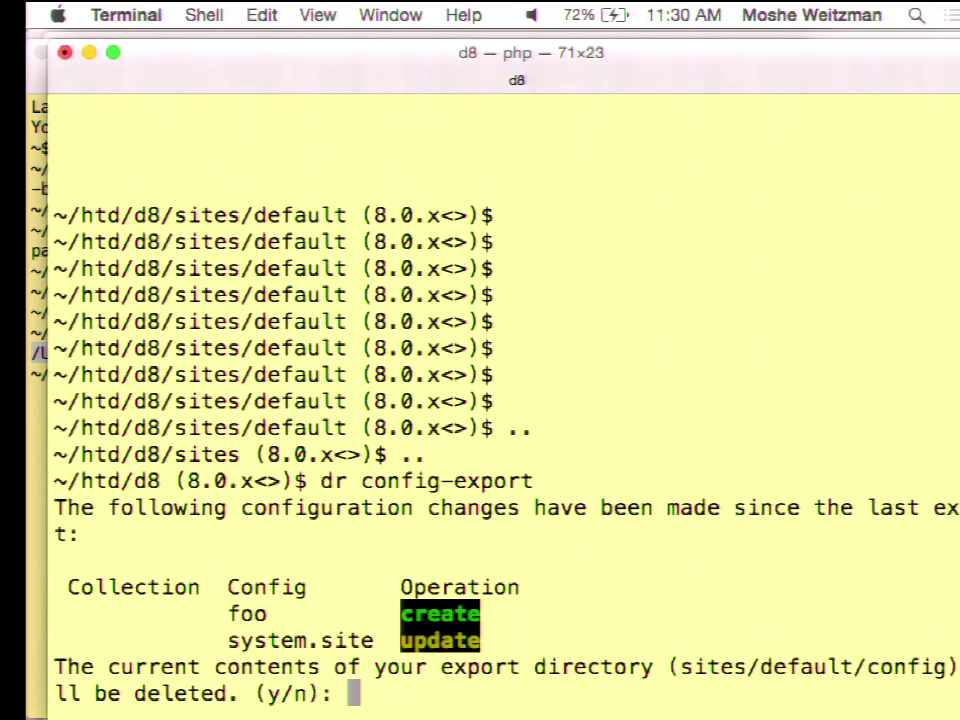
{"action": "type", "text": "y"}
{"action": "key", "text": "Return"}
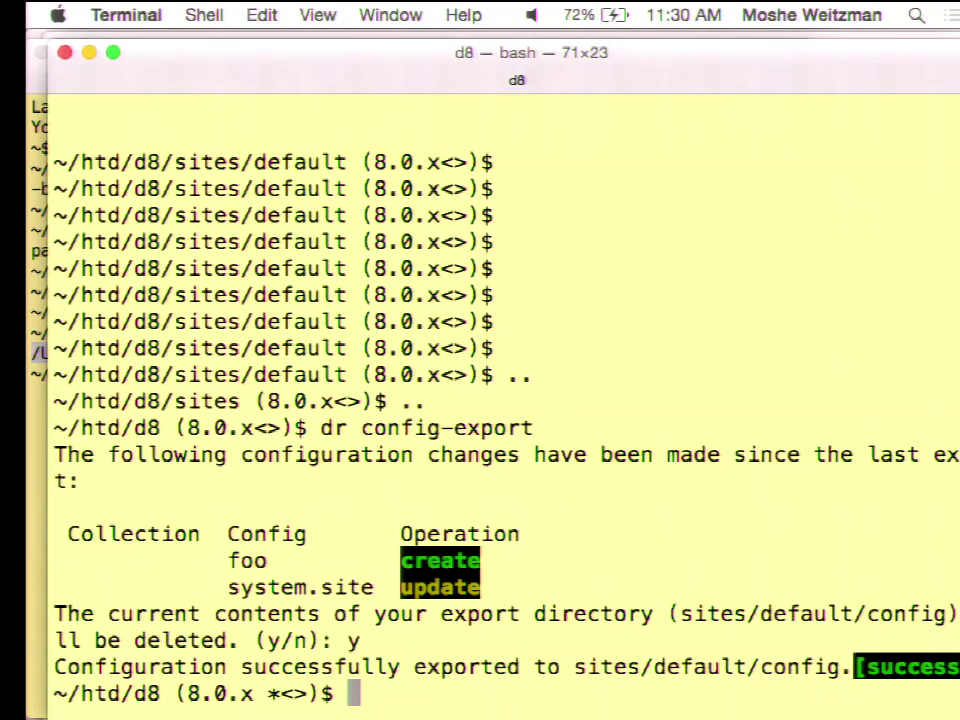
Step: Run "git st" in d8 and review the modified and untracked files
{"action": "type", "text": "git st"}
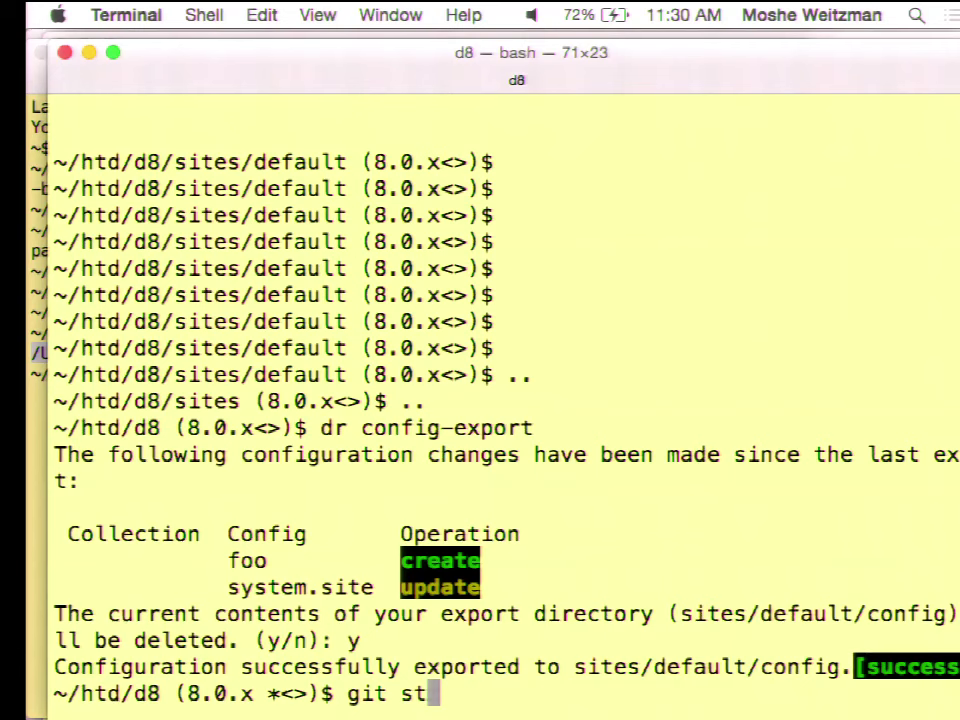
{"action": "key", "text": "Return"}
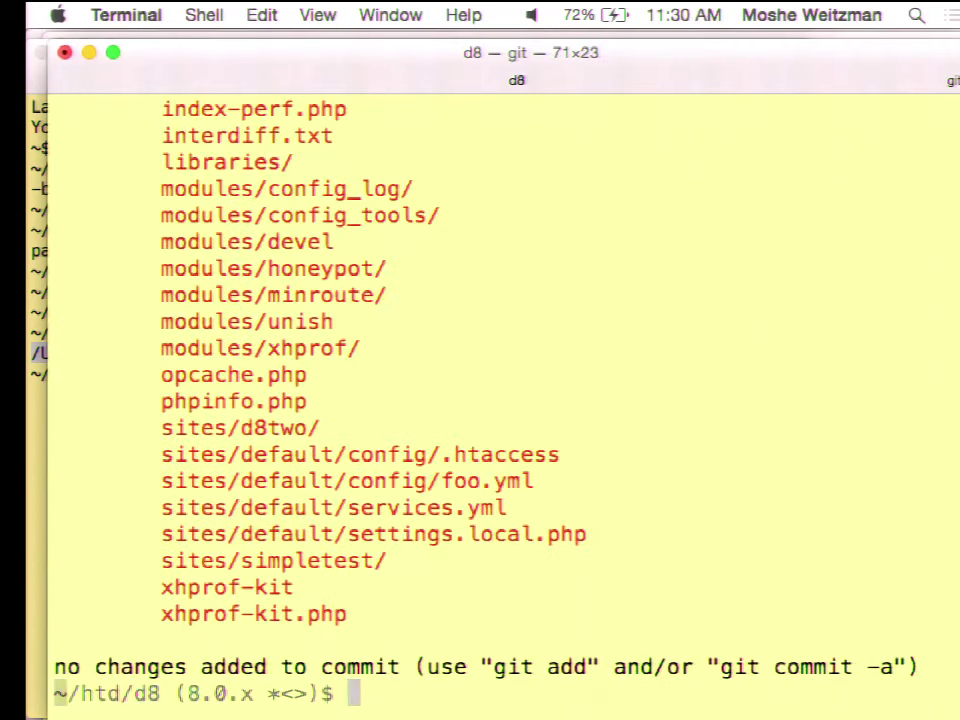
{"action": "scroll", "coordinate": [500, 400], "scroll_direction": "up", "scroll_amount": 10}
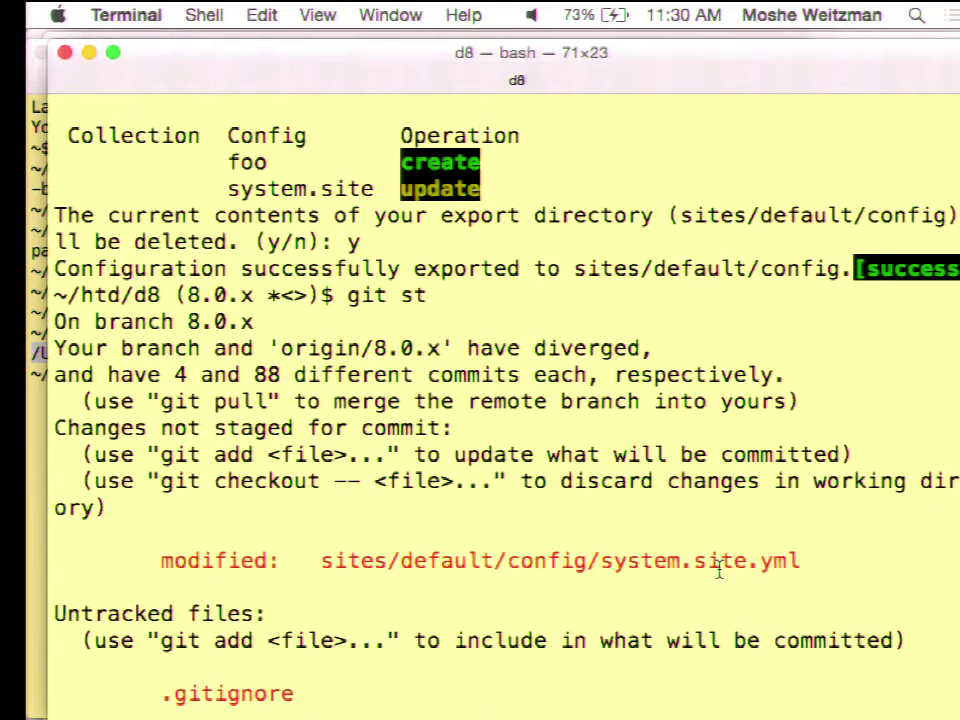
{"action": "scroll", "coordinate": [718, 569], "scroll_direction": "down", "scroll_amount": 10}
Step: Commit all tracked changes in the d8 repository with the message "Site name."
{"action": "type", "text": "git comit"}
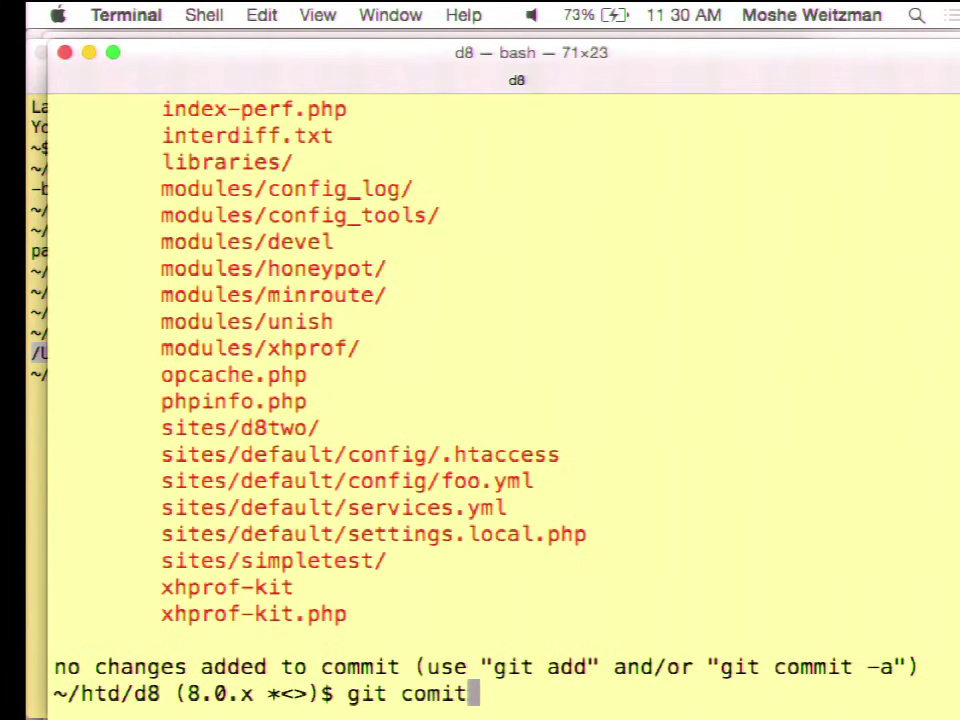
{"action": "key", "text": "BackSpace"}
{"action": "type", "text": "mit -am \""}
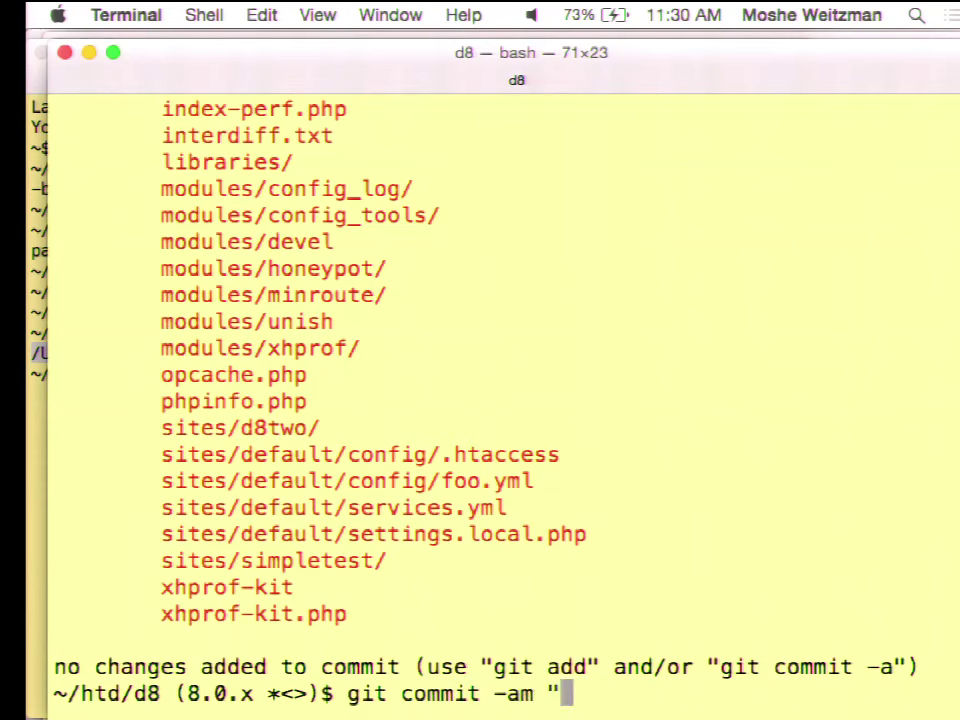
{"action": "type", "text": "S"}
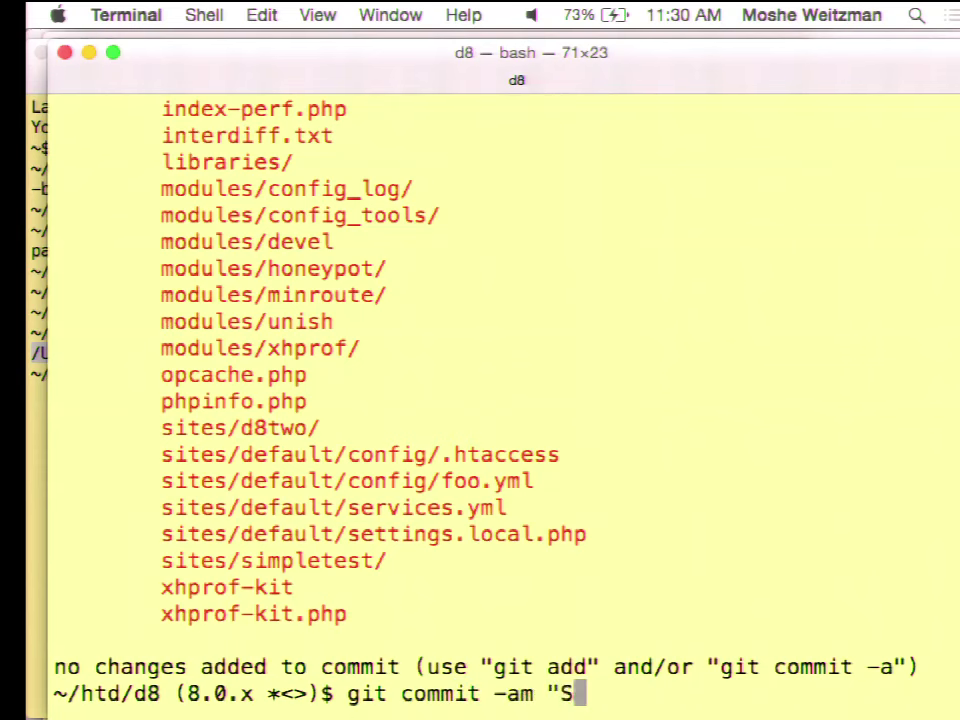
{"action": "type", "text": "ite name.\""}
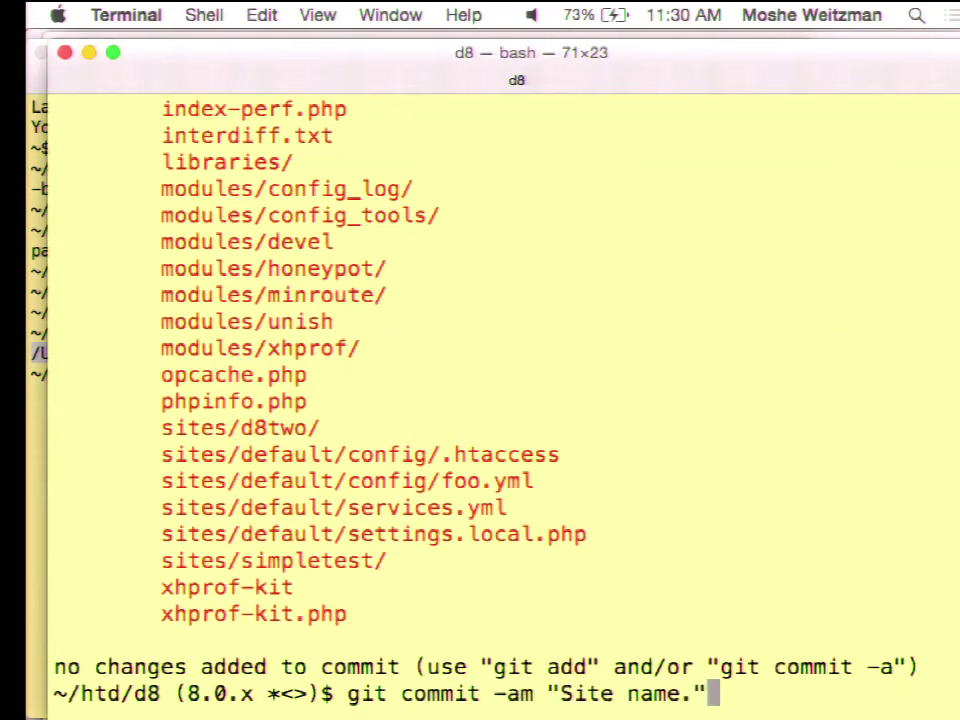
{"action": "key", "text": "Return"}
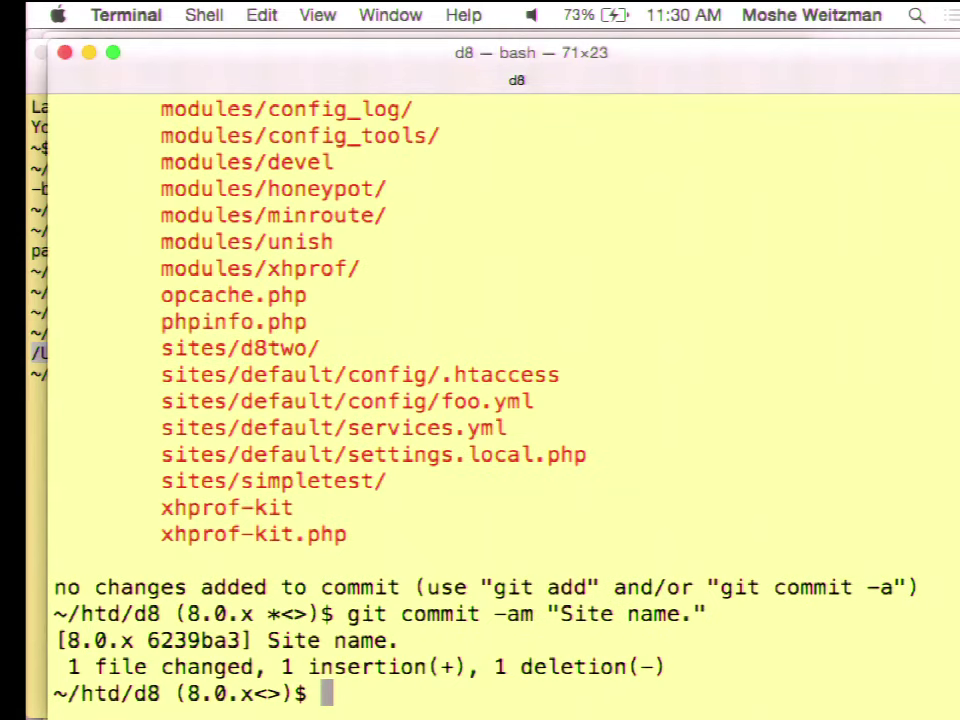
Step: Try to push the new commit from the d8 repository with "g push"
{"action": "type", "text": "g push"}
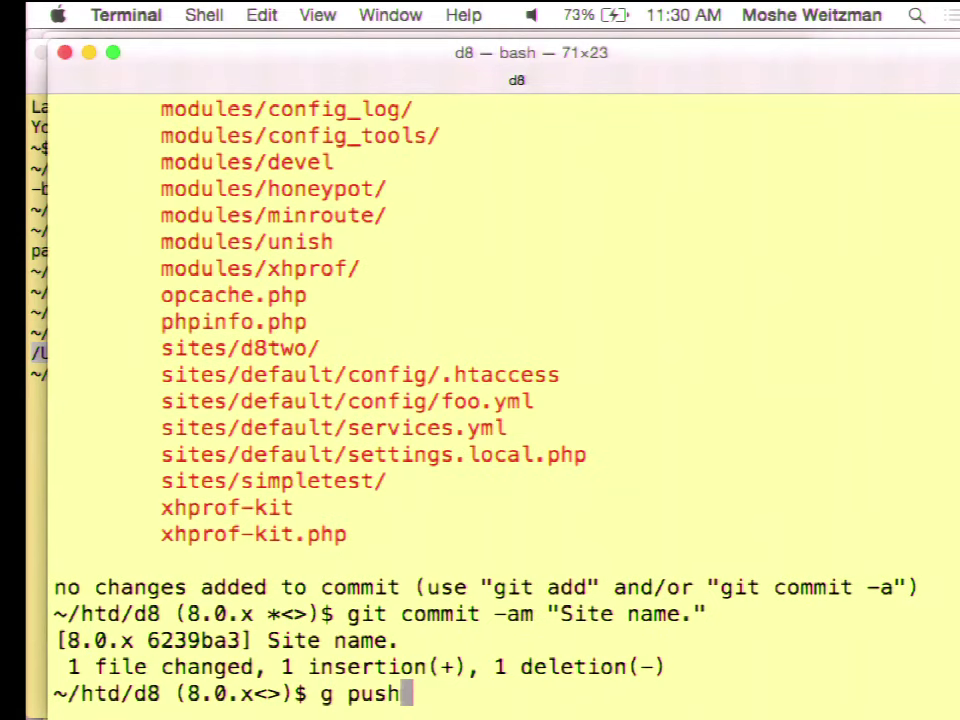
{"action": "key", "text": "Return"}
{"action": "key", "text": "ctrl+c"}
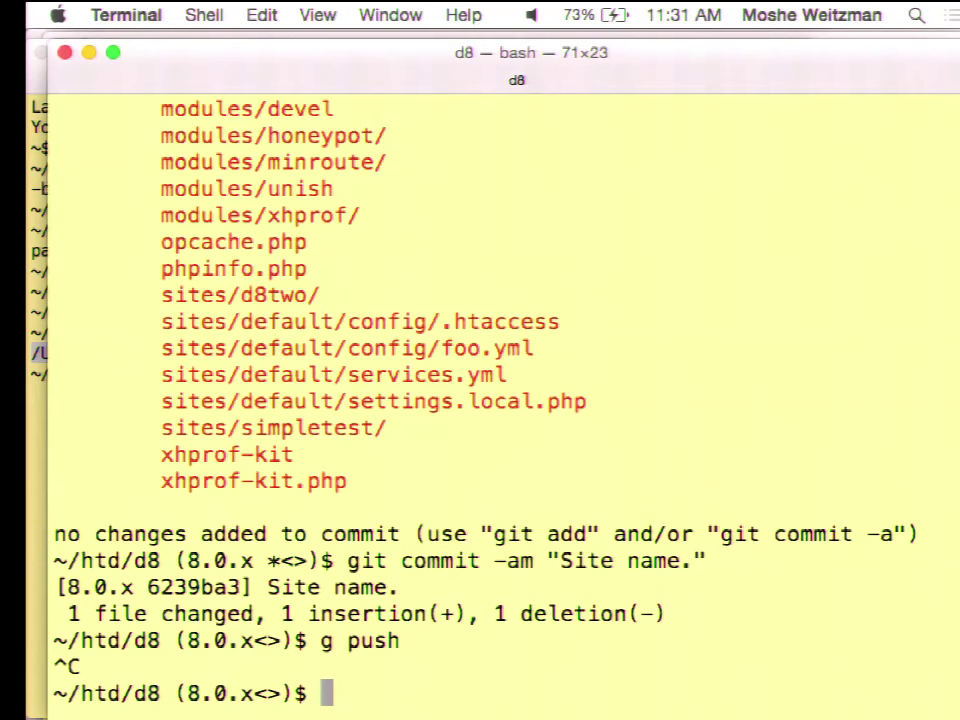
Step: Change the working directory from d8 to the sibling directory d8test
{"action": "type", "text": "cd .."}
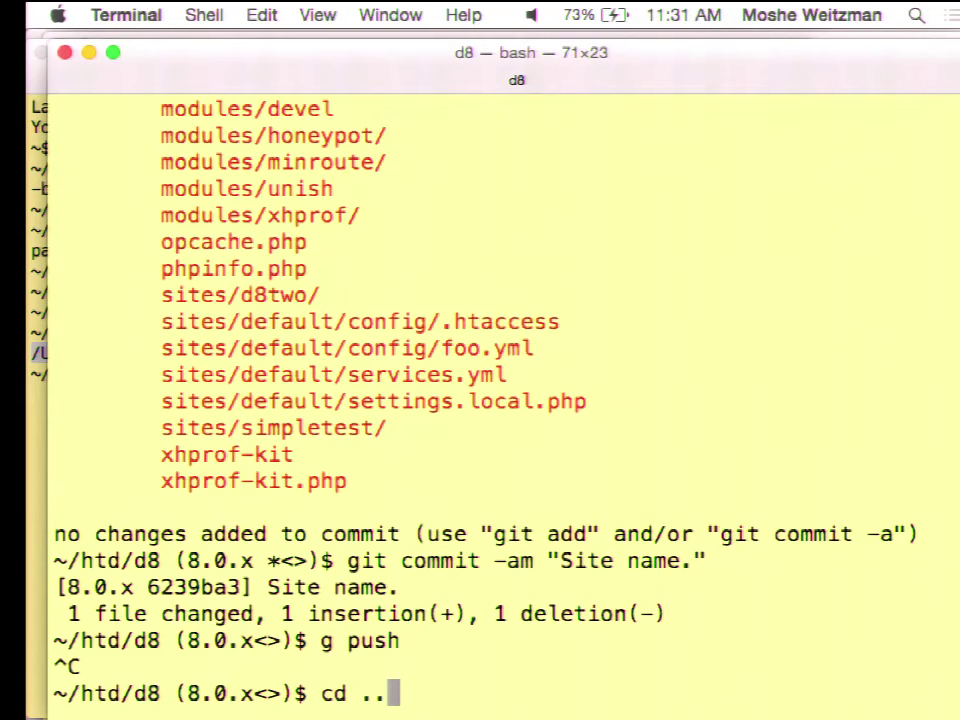
{"action": "key", "text": "Return"}
{"action": "type", "text": "cd d8t"}
{"action": "key", "text": "Tab"}
{"action": "key", "text": "Return"}
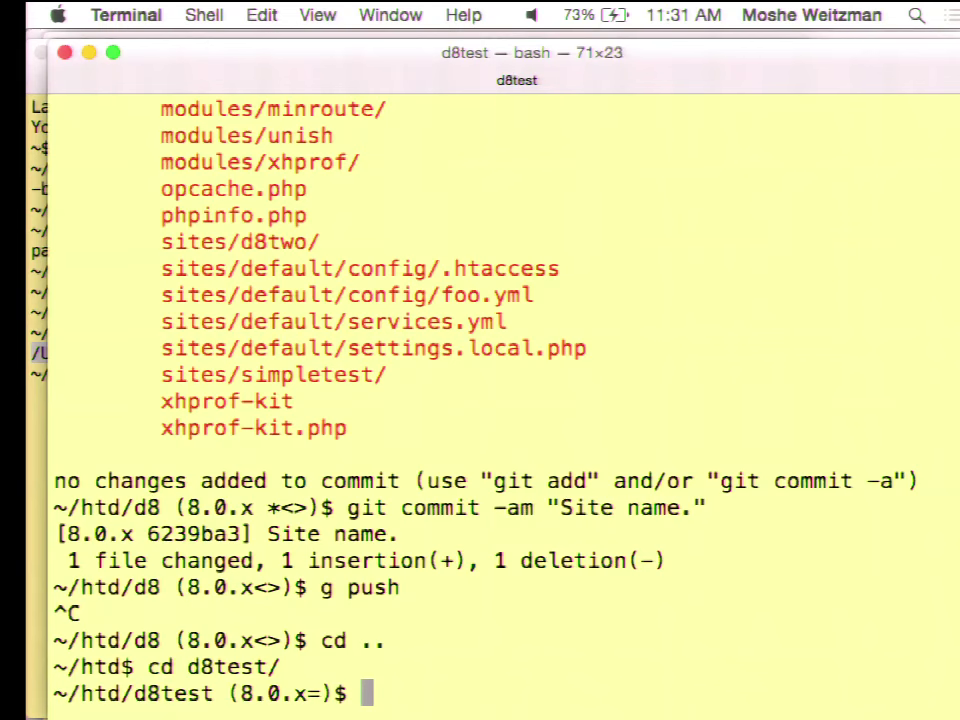
Step: Try to import the configuration into the d8test site with "dr config-import"
{"action": "type", "text": "dr config-"}
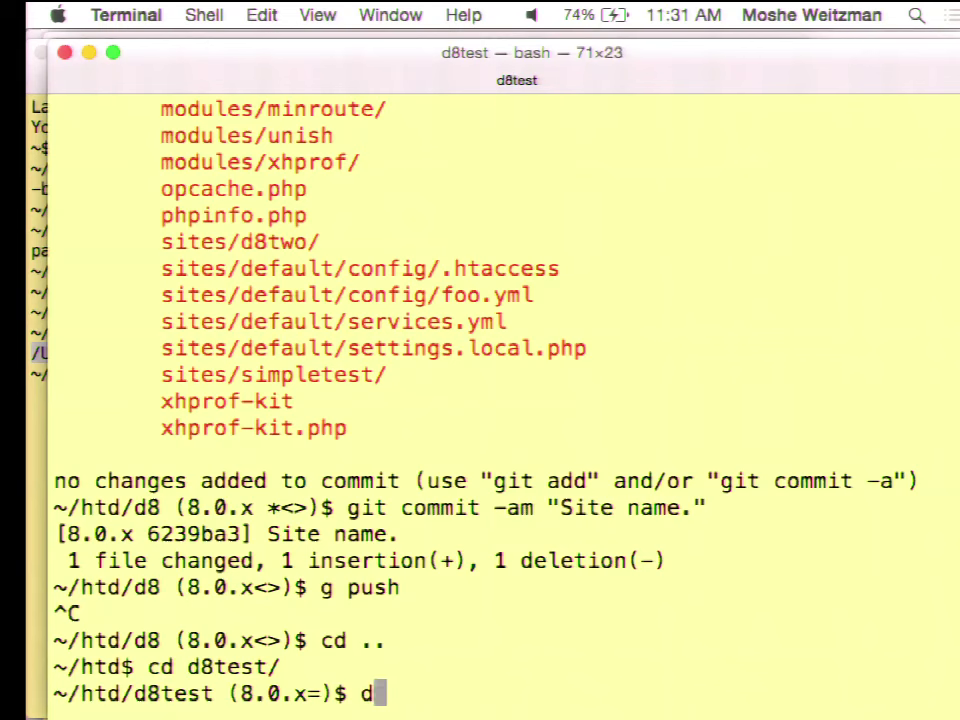
{"action": "type", "text": "import"}
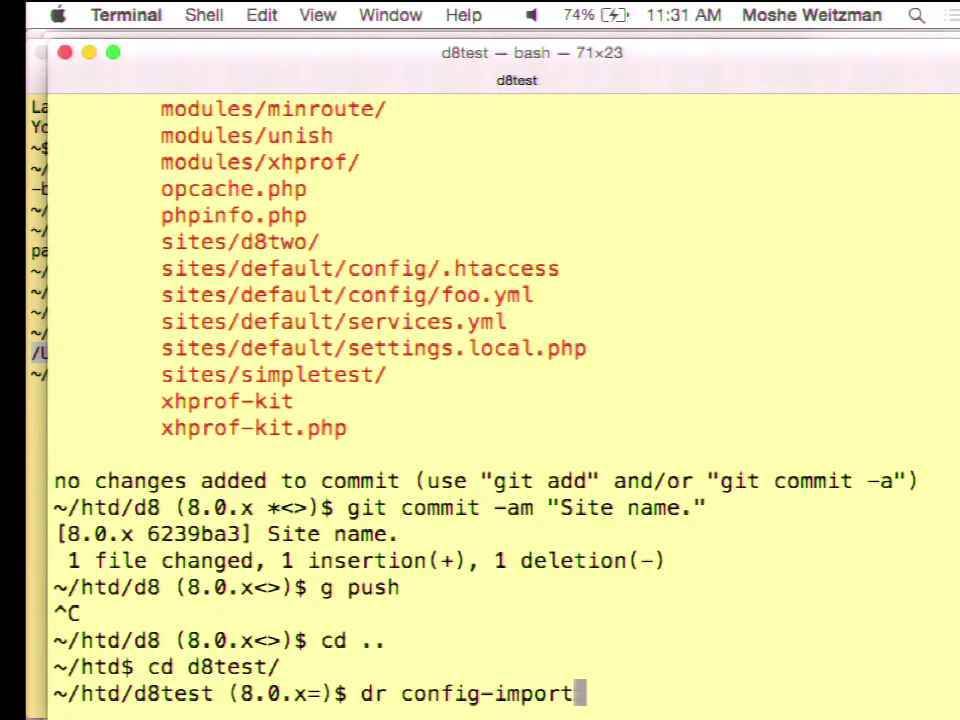
{"action": "key", "text": "Return"}
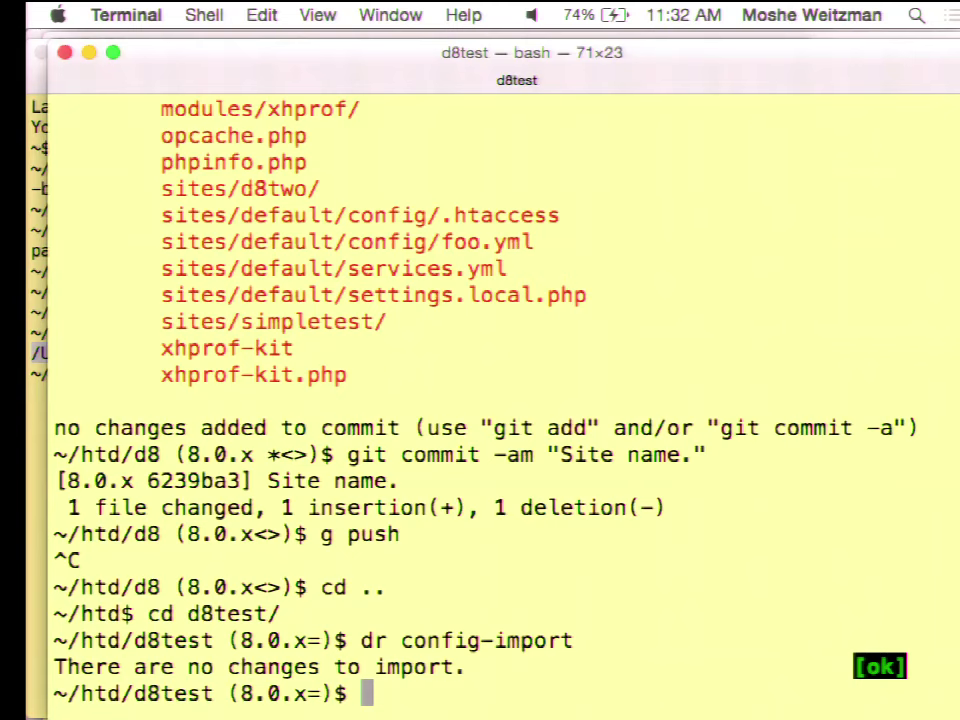
Step: Pull the latest commits into the d8test repository with "g pull"
{"action": "type", "text": "g pull"}
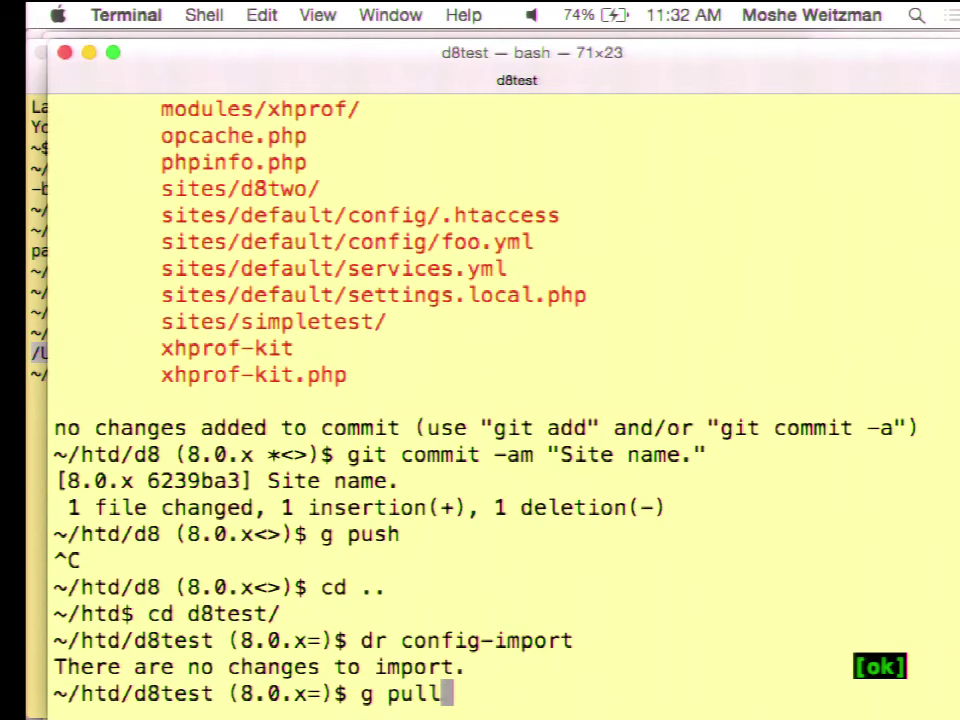
{"action": "key", "text": "Return"}
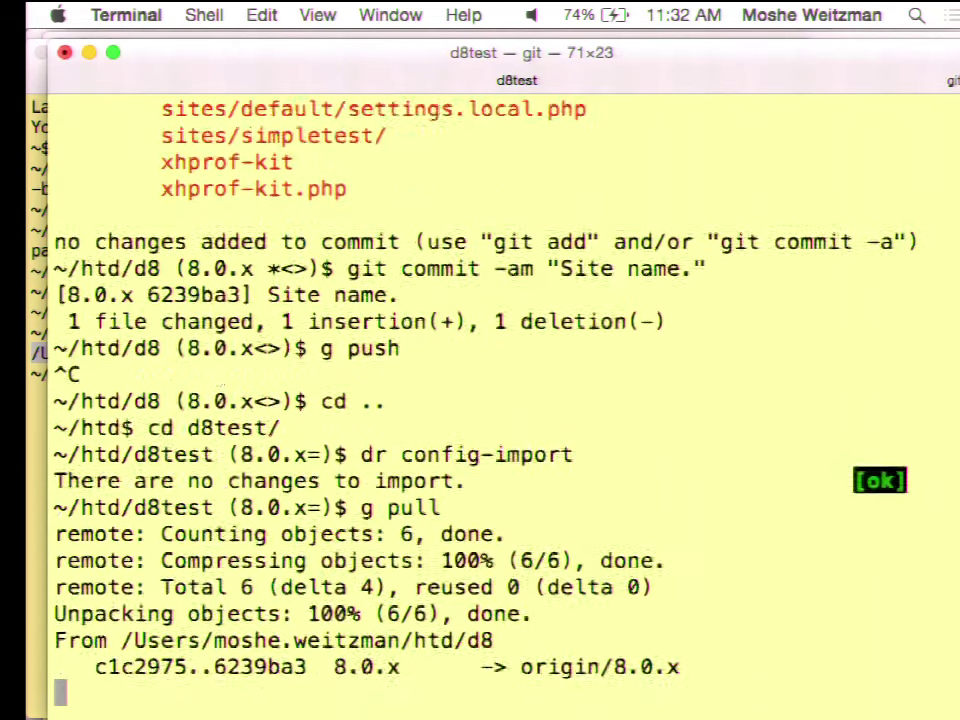
Step: List the pending configuration changes for d8test with "dr config-import" and decline the import
{"action": "key", "text": "Up"}
{"action": "key", "text": "Up"}
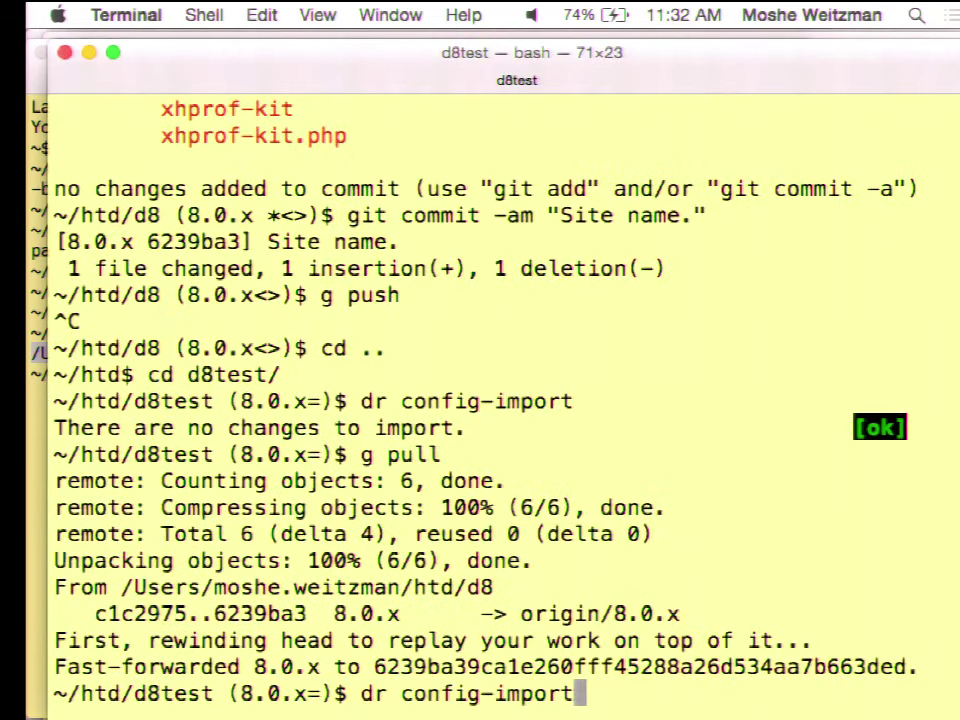
{"action": "key", "text": "Return"}
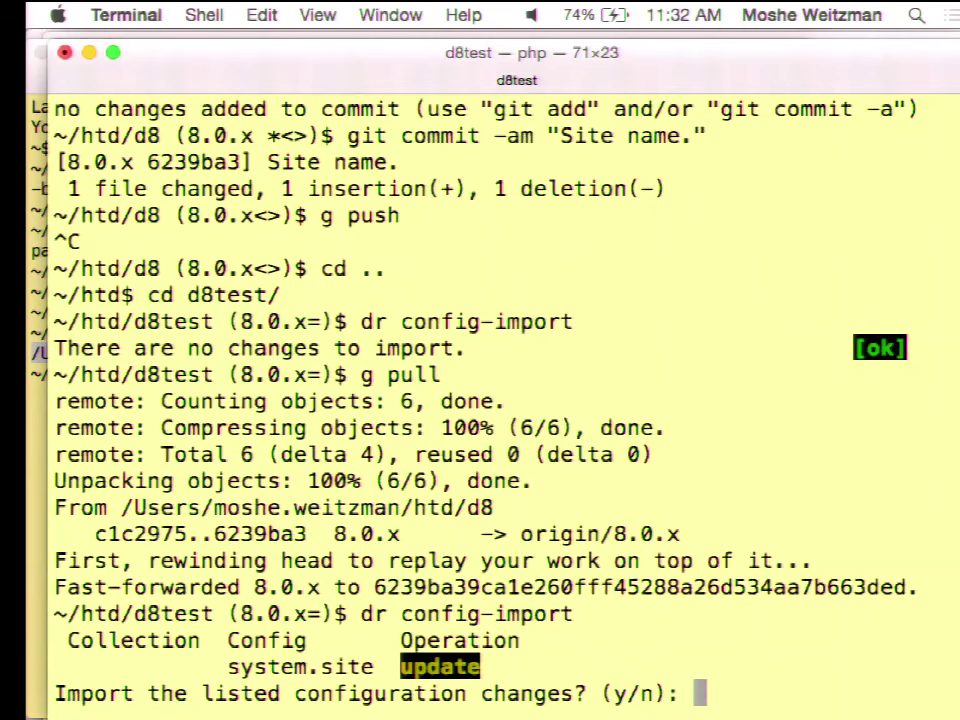
{"action": "type", "text": "n"}
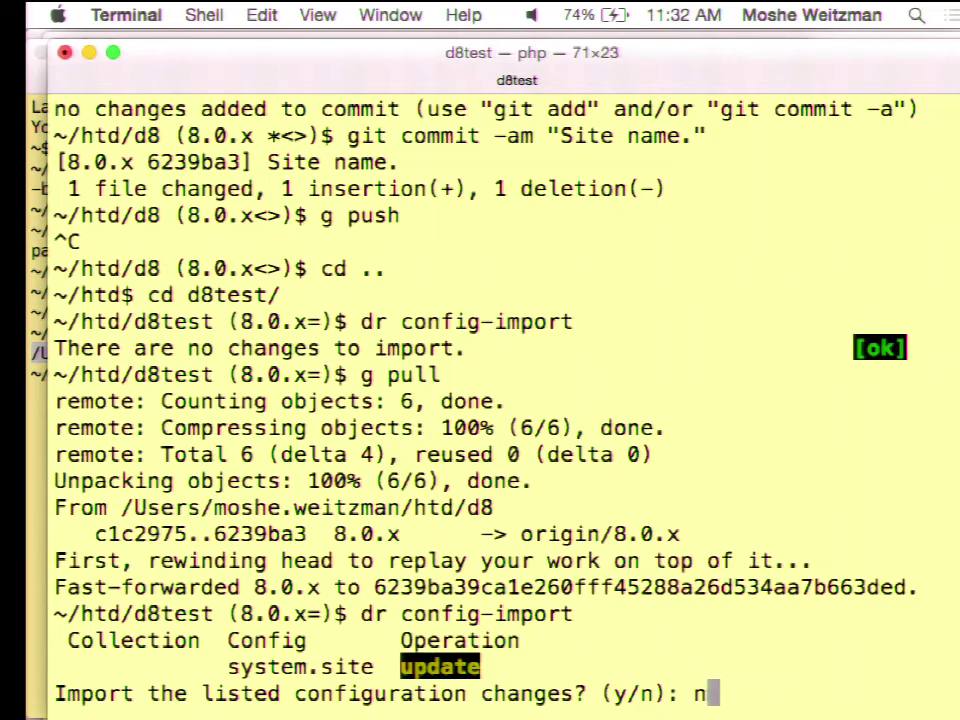
{"action": "key", "text": "Return"}
Step: Run "dr config-import --preview=diff" in d8test and accept importing the listed configuration changes
{"action": "key", "text": "Up"}
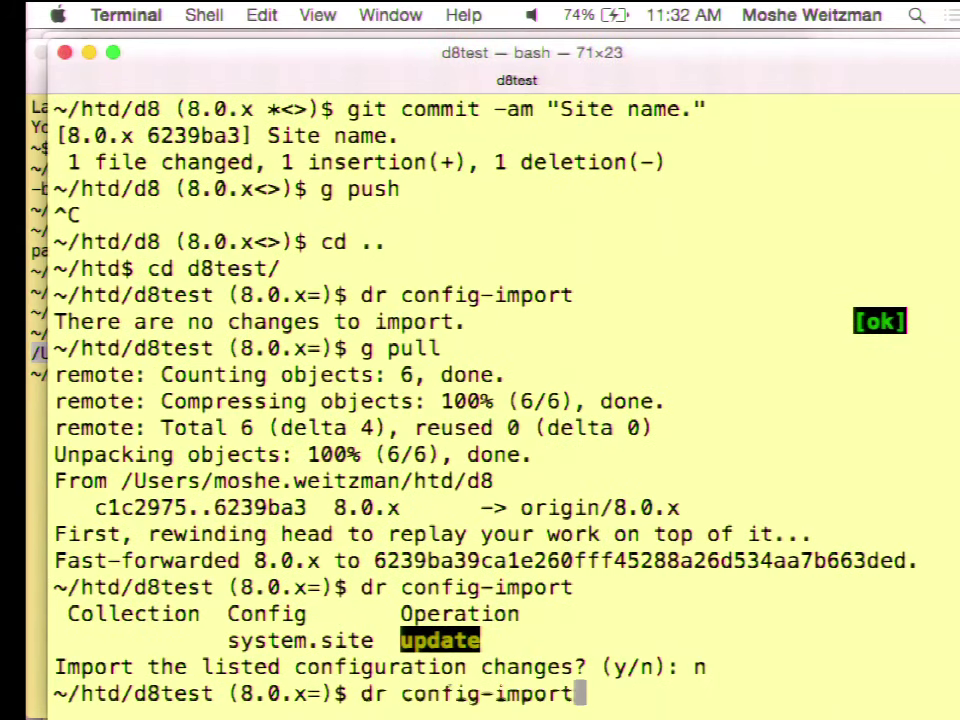
{"action": "type", "text": "--previe"}
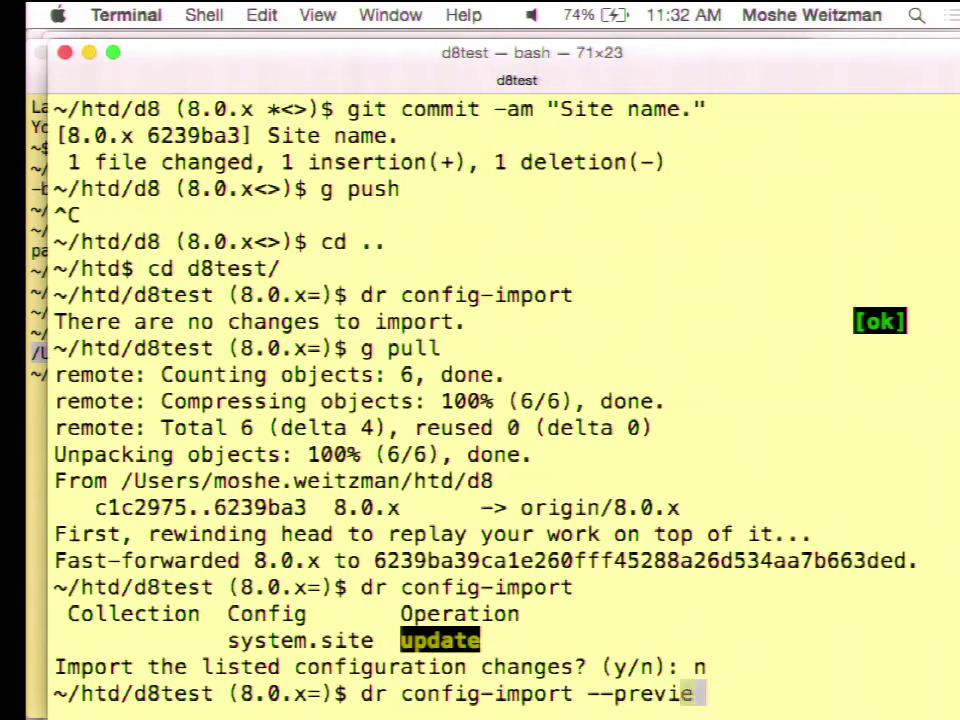
{"action": "type", "text": "w=diff"}
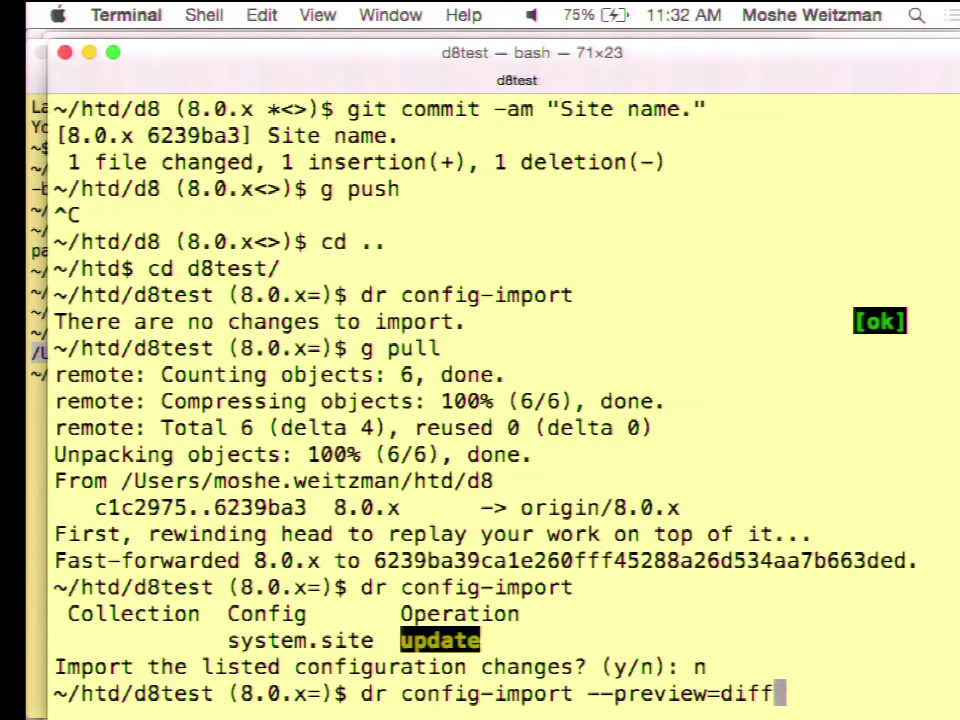
{"action": "key", "text": "Return"}
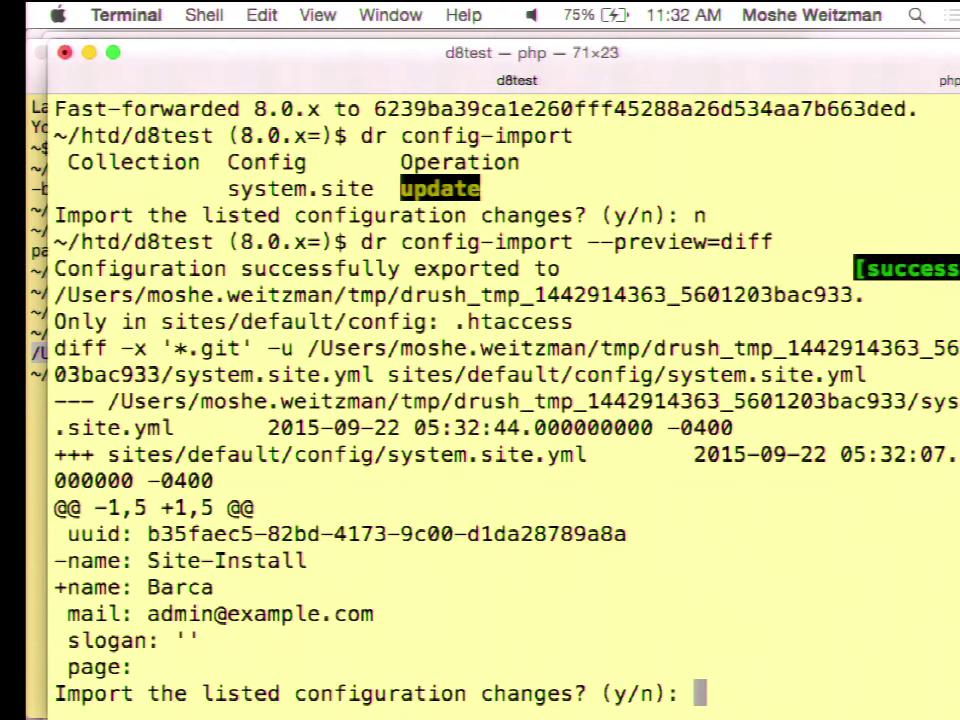
{"action": "type", "text": "y"}
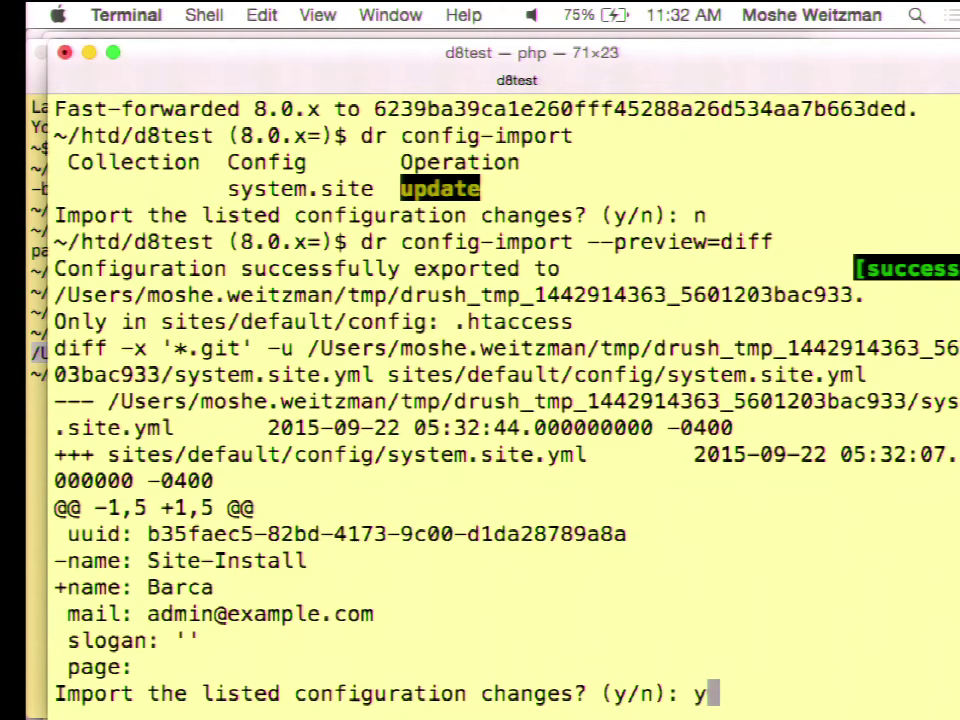
{"action": "key", "text": "Return"}
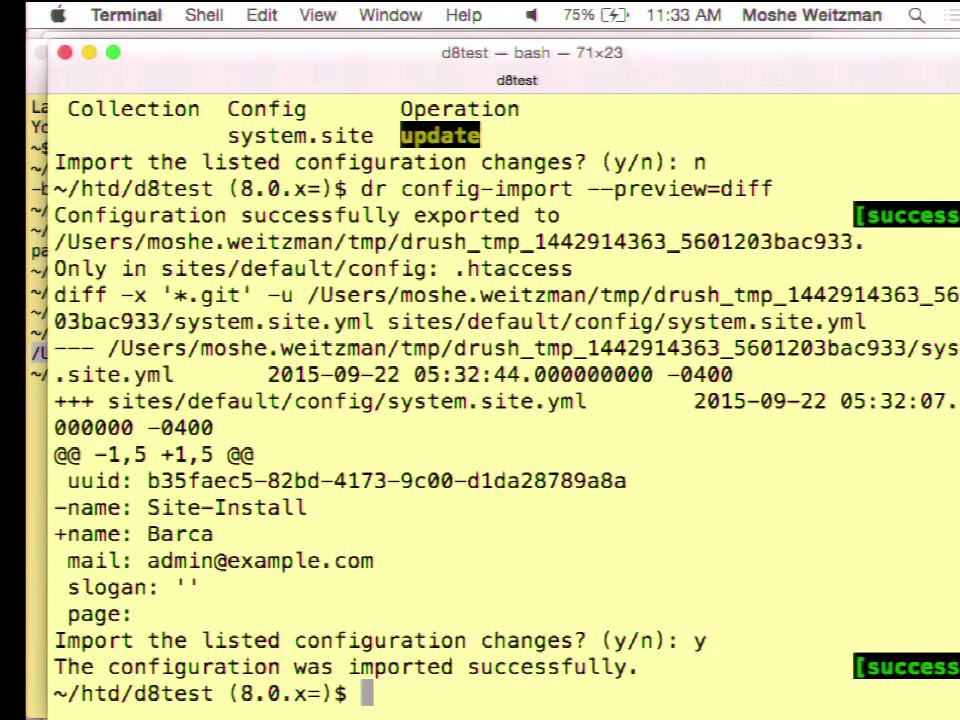
Step: Switch to Chrome and load the d8test site's home page to check its site name
{"action": "type", "text": "d"}
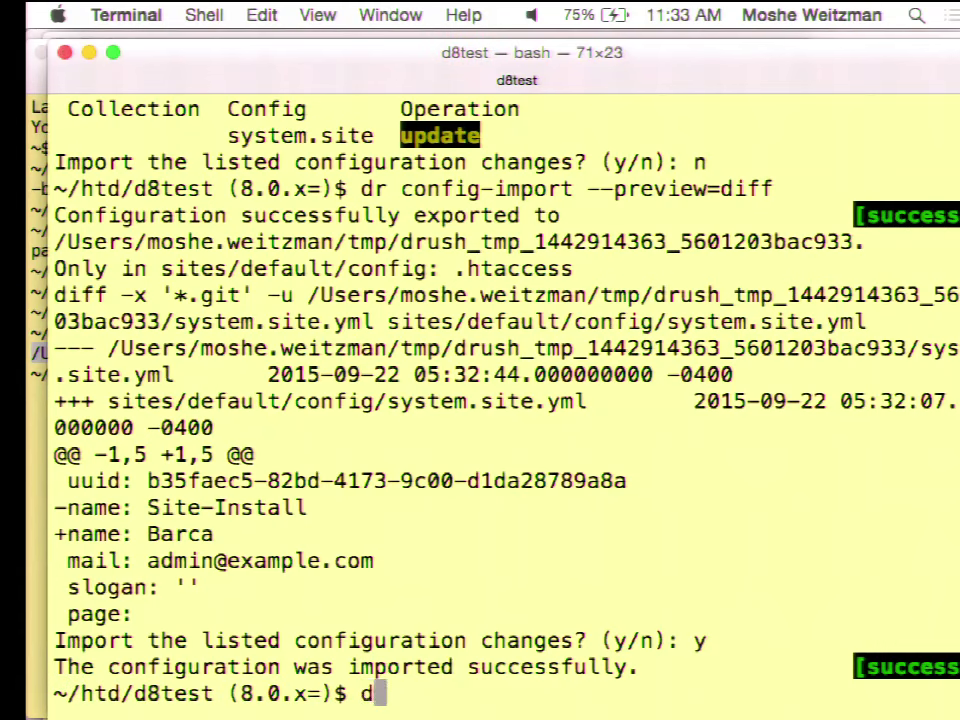
{"action": "key", "text": "BackSpace"}
{"action": "key", "text": "super+Tab"}
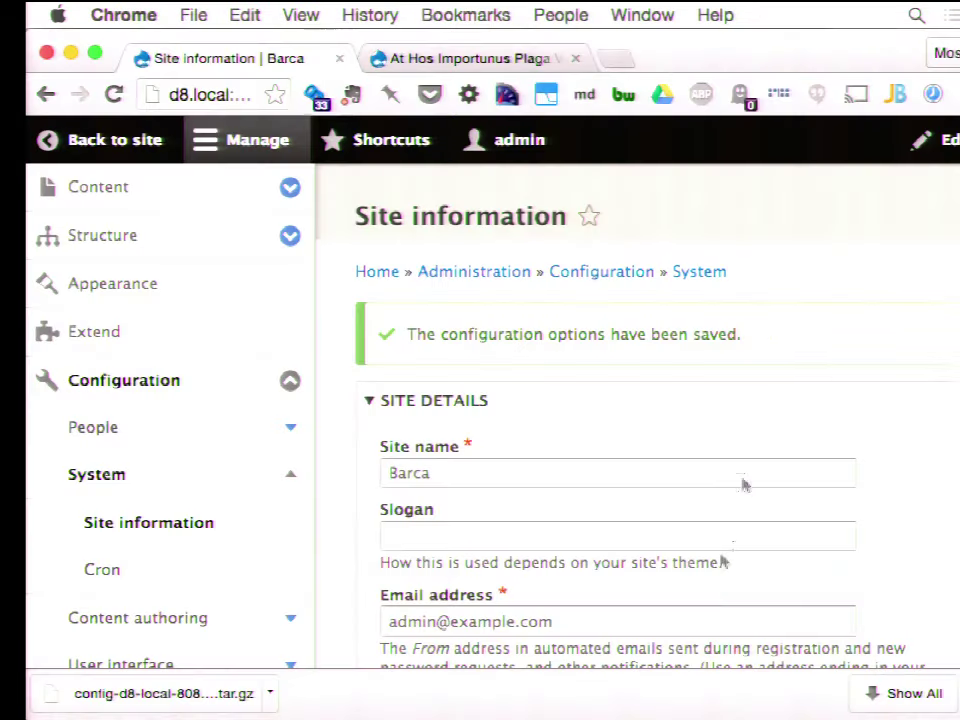
{"action": "left_click", "coordinate": [478, 62]}
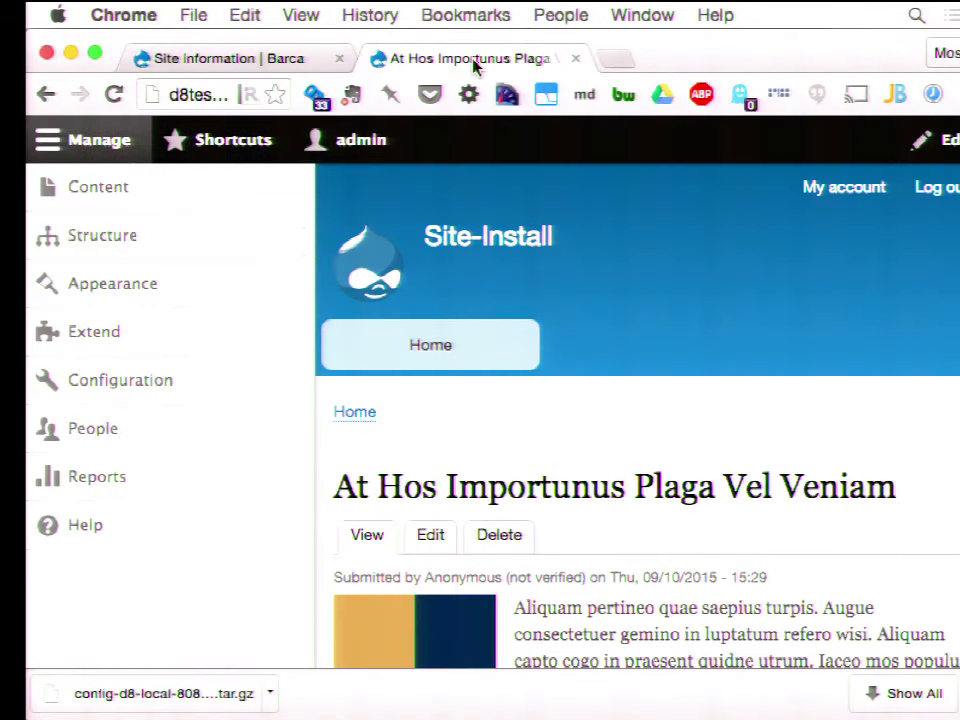
{"action": "left_click", "coordinate": [359, 420]}
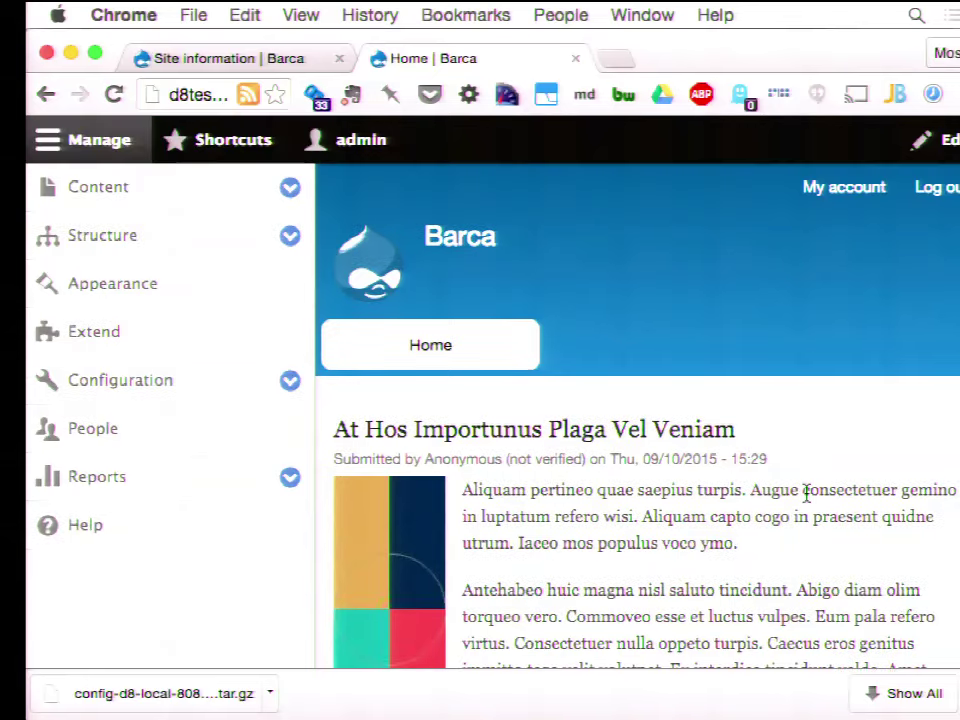
{"action": "left_click", "coordinate": [474, 248]}
{"action": "key", "text": "super+Tab"}
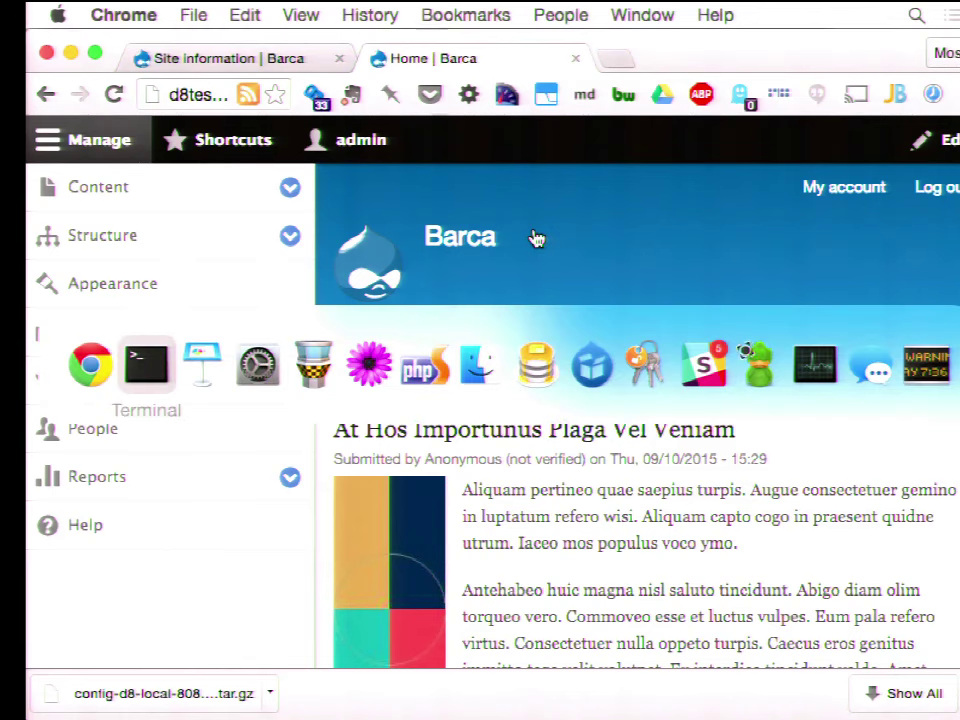
{"action": "key", "text": "super+Tab"}
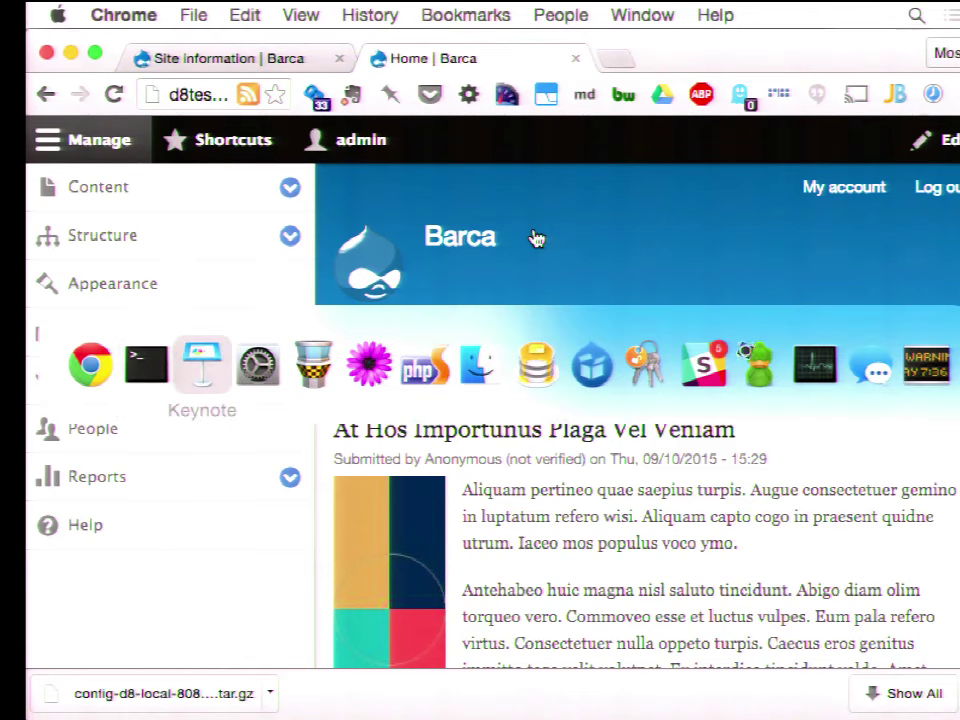
{"action": "key", "text": "super+shift+Tab"}
{"action": "key", "text": "super+shift+Tab"}
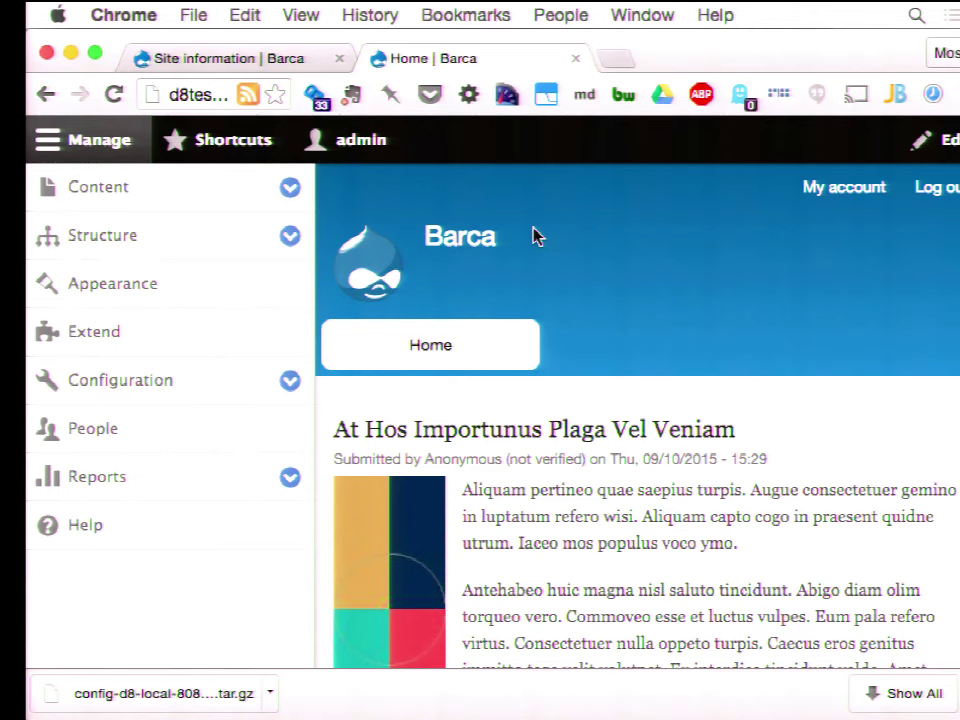
Step: Add a content type named Blog to the d8 site and save it, continuing to its field management
{"action": "left_click", "coordinate": [227, 58]}
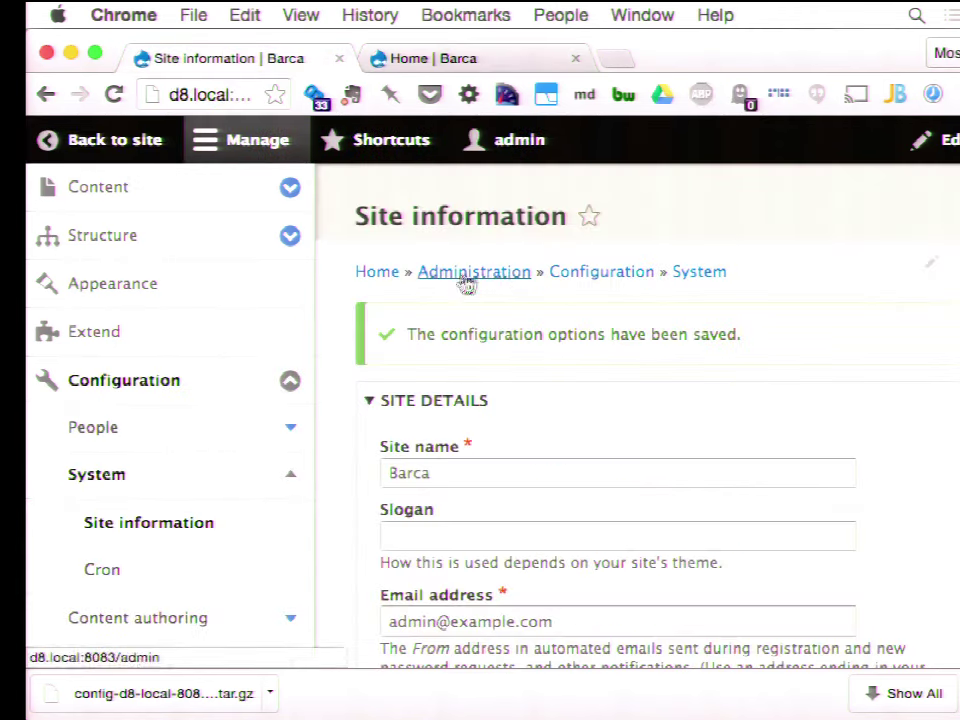
{"action": "left_click", "coordinate": [124, 236]}
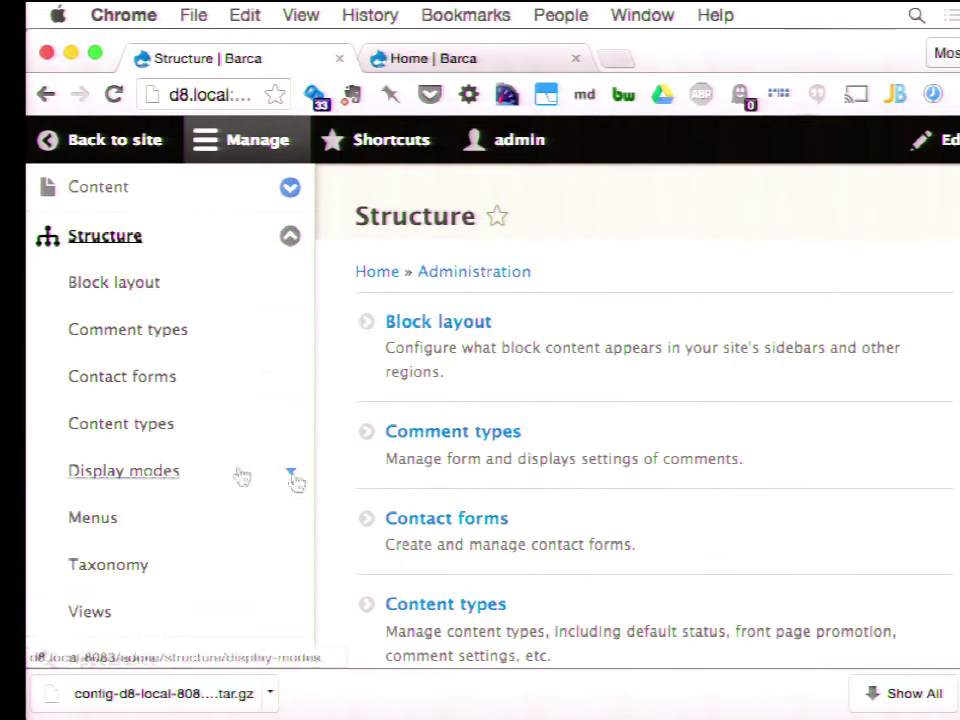
{"action": "left_click", "coordinate": [463, 612]}
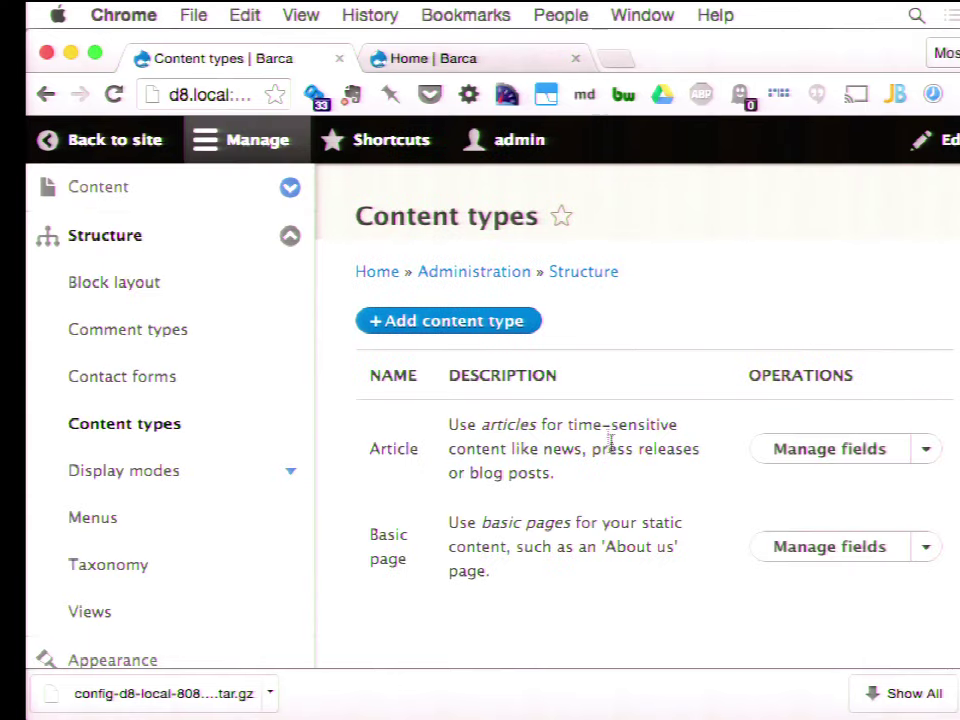
{"action": "left_click", "coordinate": [480, 323]}
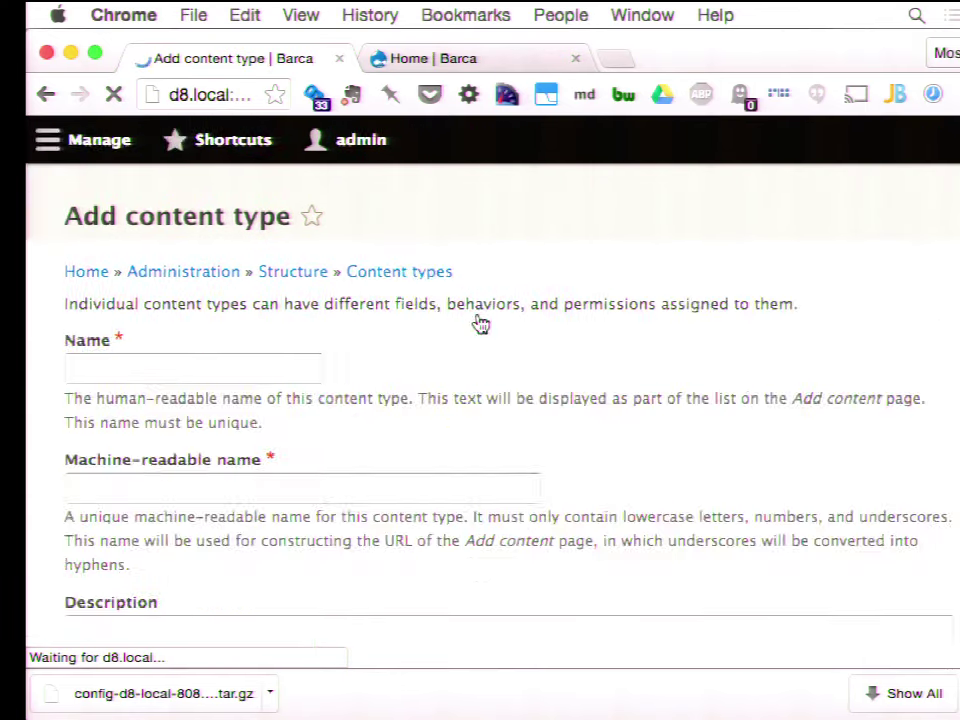
{"action": "left_click", "coordinate": [431, 390]}
{"action": "type", "text": "Blg"}
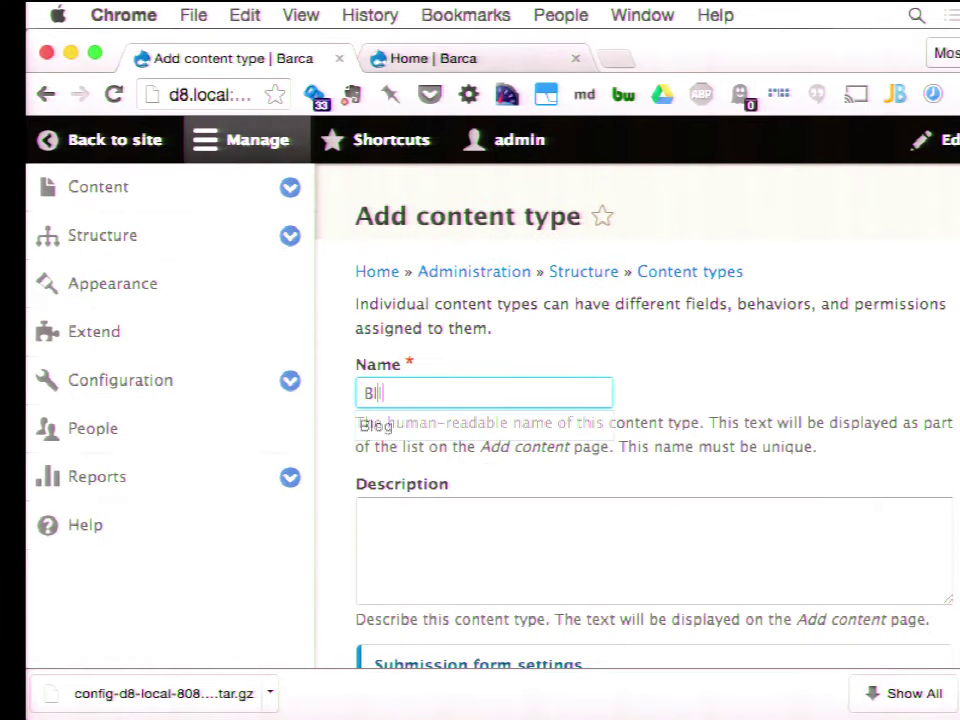
{"action": "key", "text": "BackSpace"}
{"action": "type", "text": "og"}
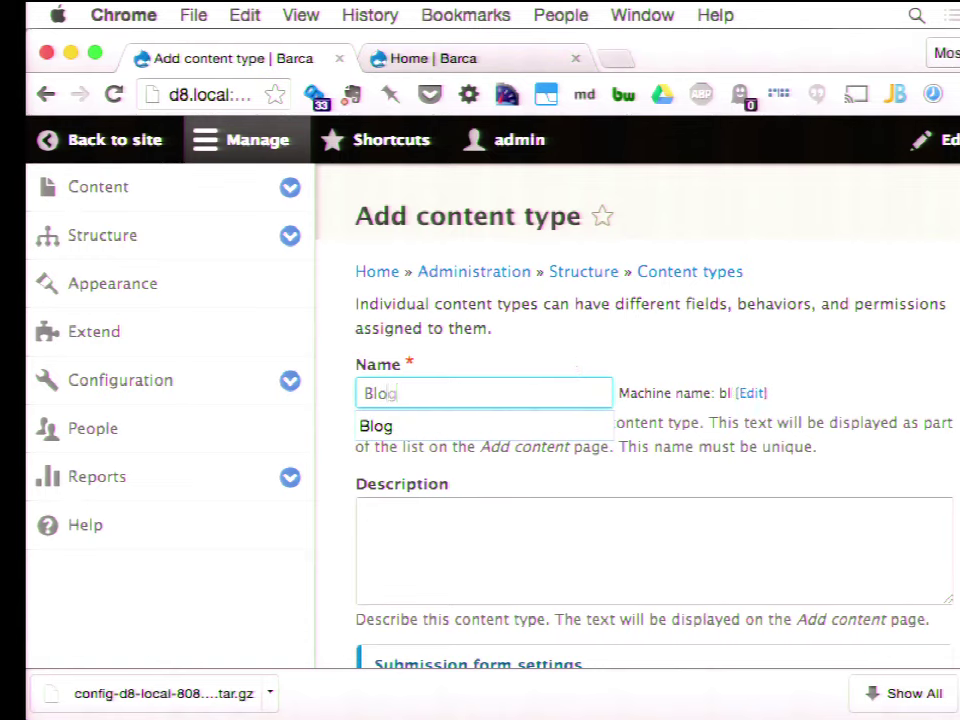
{"action": "scroll", "coordinate": [690, 370], "scroll_direction": "down", "scroll_amount": 5}
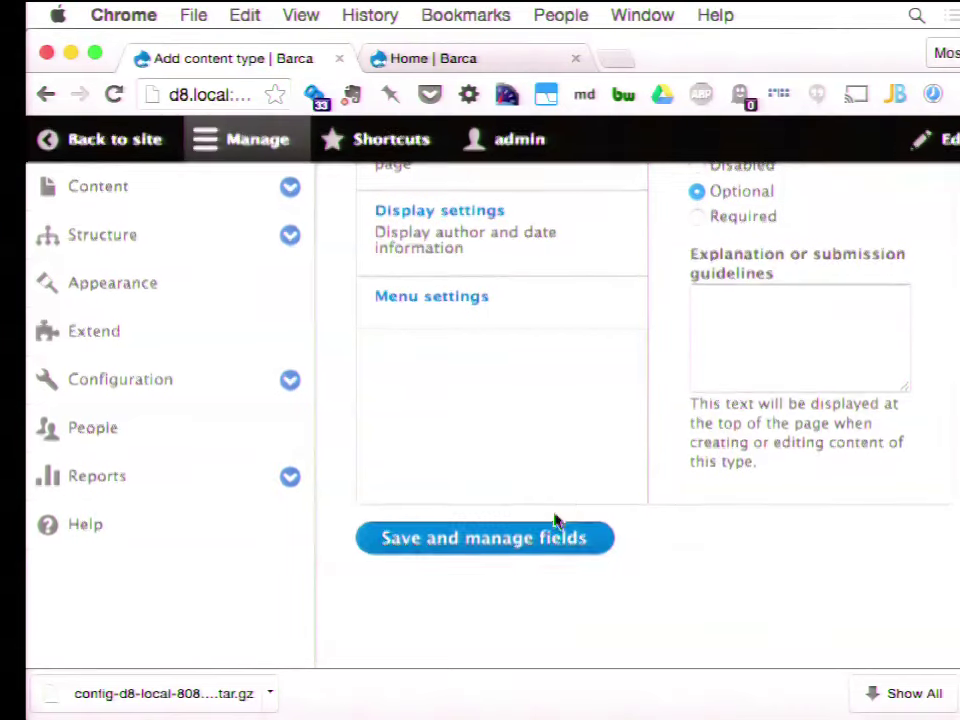
{"action": "left_click", "coordinate": [546, 537]}
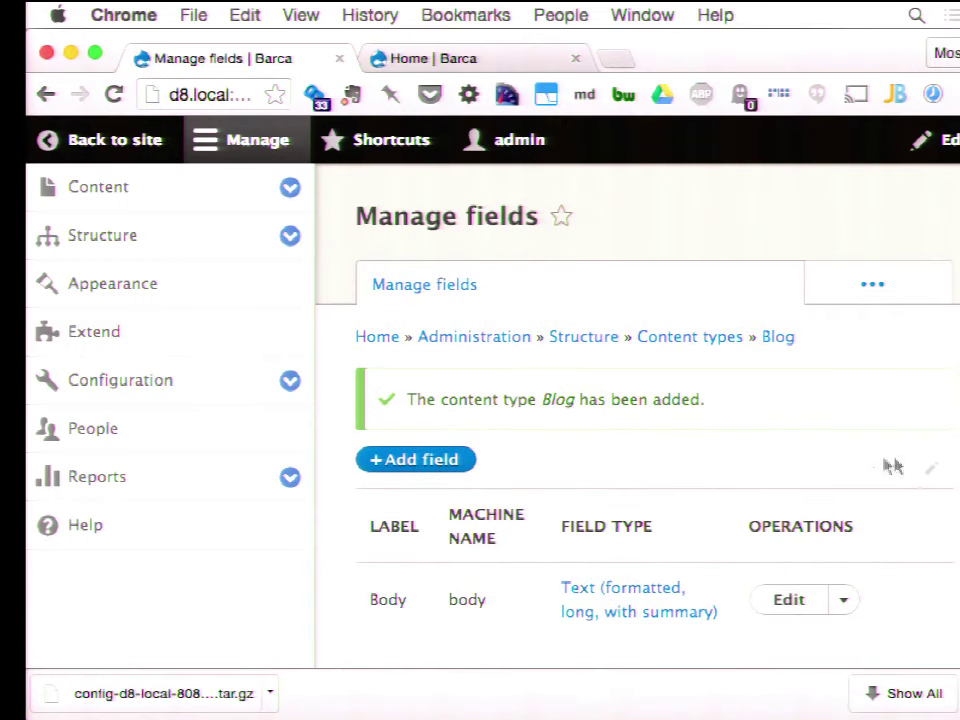
Step: Add a new Image field labelled Pic to the Blog content type and save its field settings, limited to 1 value
{"action": "left_click", "coordinate": [415, 459]}
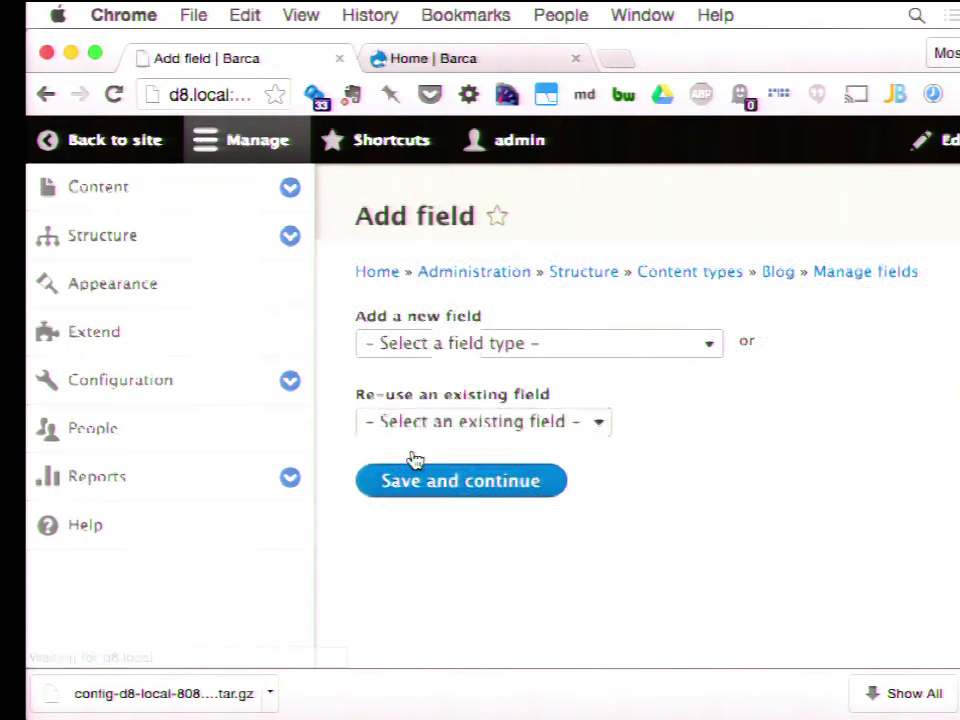
{"action": "left_click", "coordinate": [500, 345]}
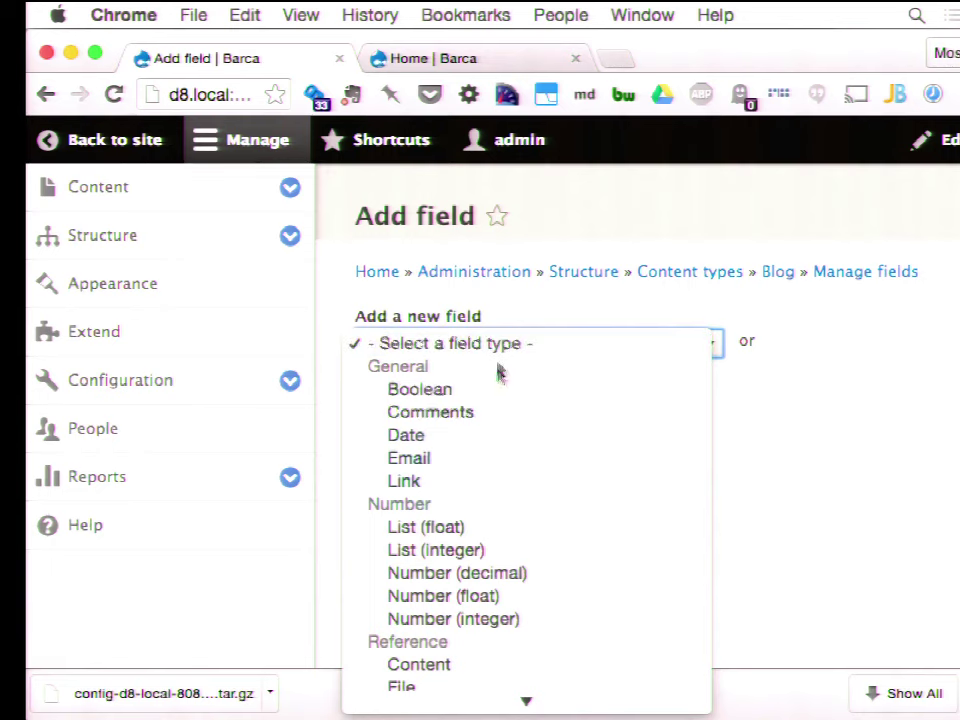
{"action": "scroll", "coordinate": [480, 575], "scroll_direction": "down", "scroll_amount": 3}
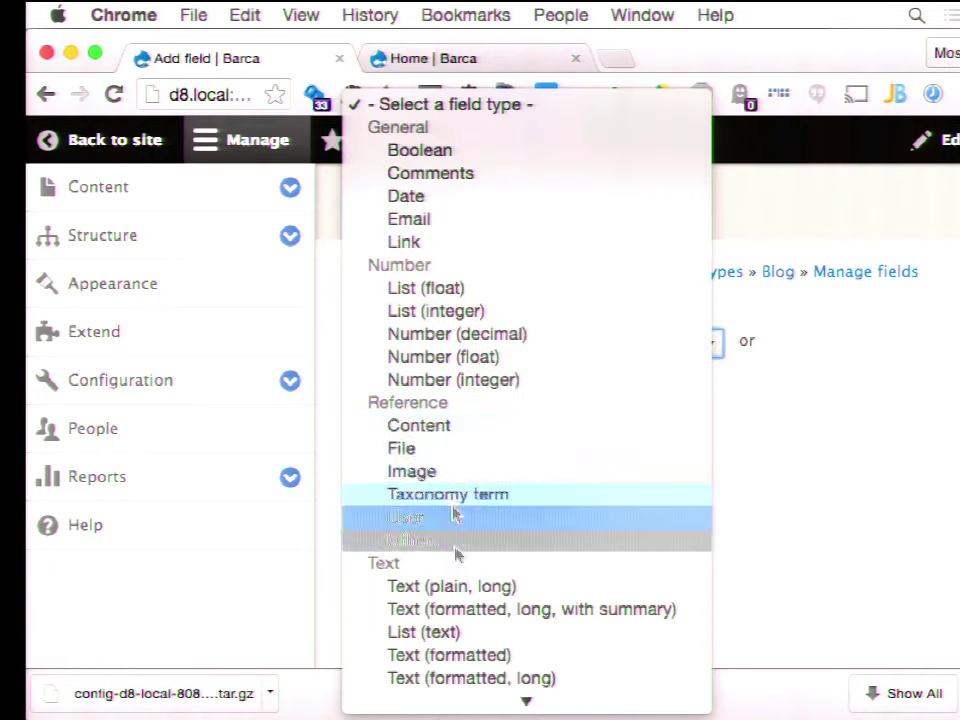
{"action": "left_click", "coordinate": [442, 473]}
{"action": "left_click", "coordinate": [452, 506]}
{"action": "type", "text": "Pic"}
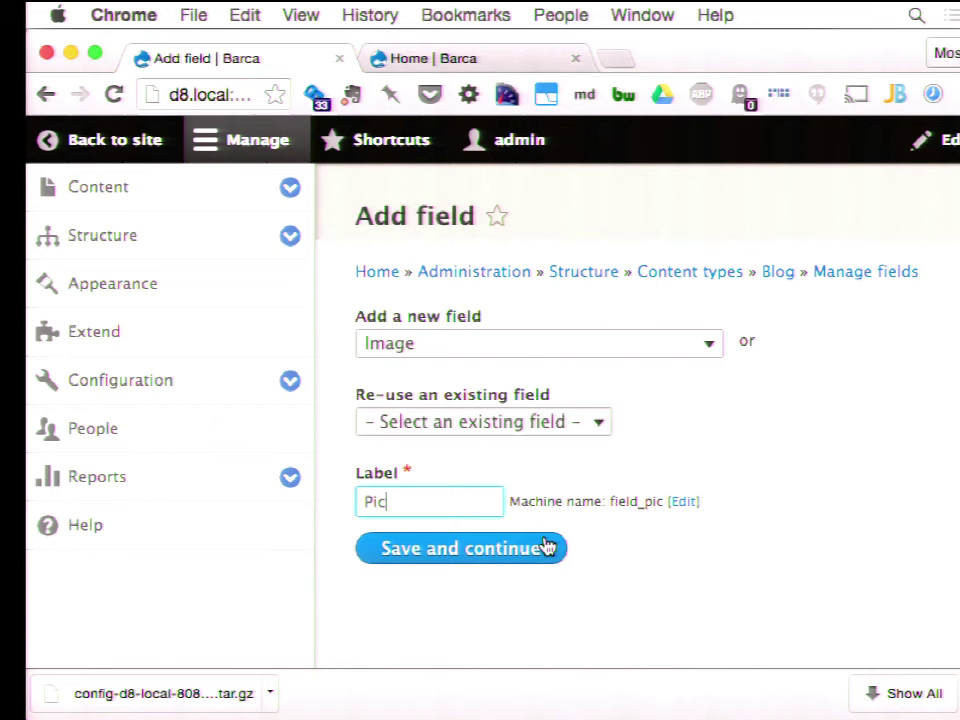
{"action": "left_click", "coordinate": [546, 548]}
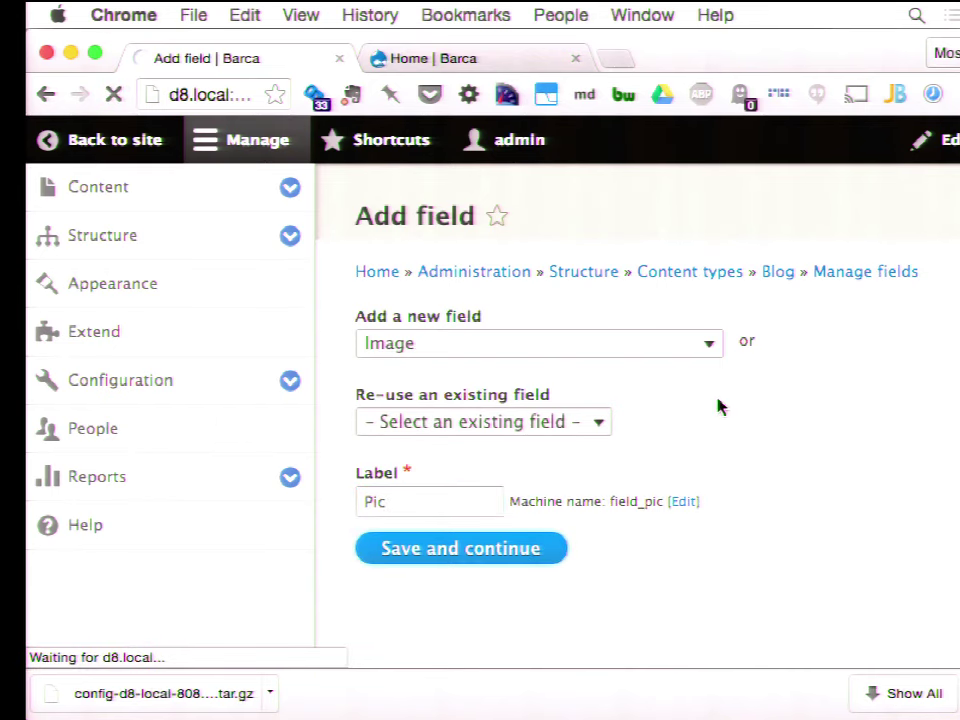
{"action": "scroll", "coordinate": [565, 466], "scroll_direction": "down", "scroll_amount": 10}
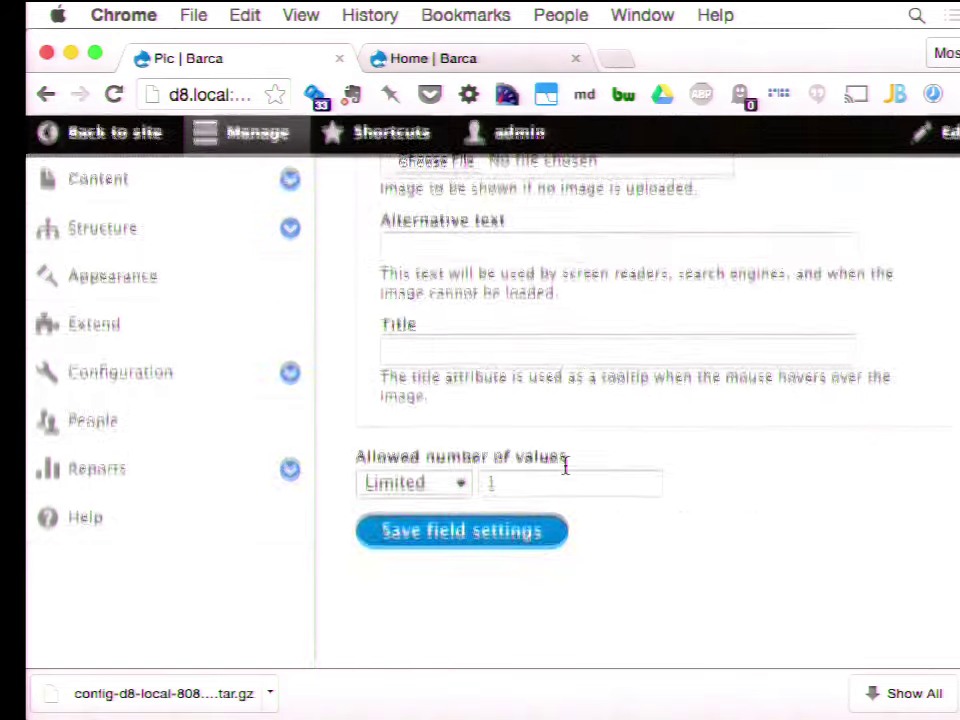
{"action": "left_click", "coordinate": [516, 548]}
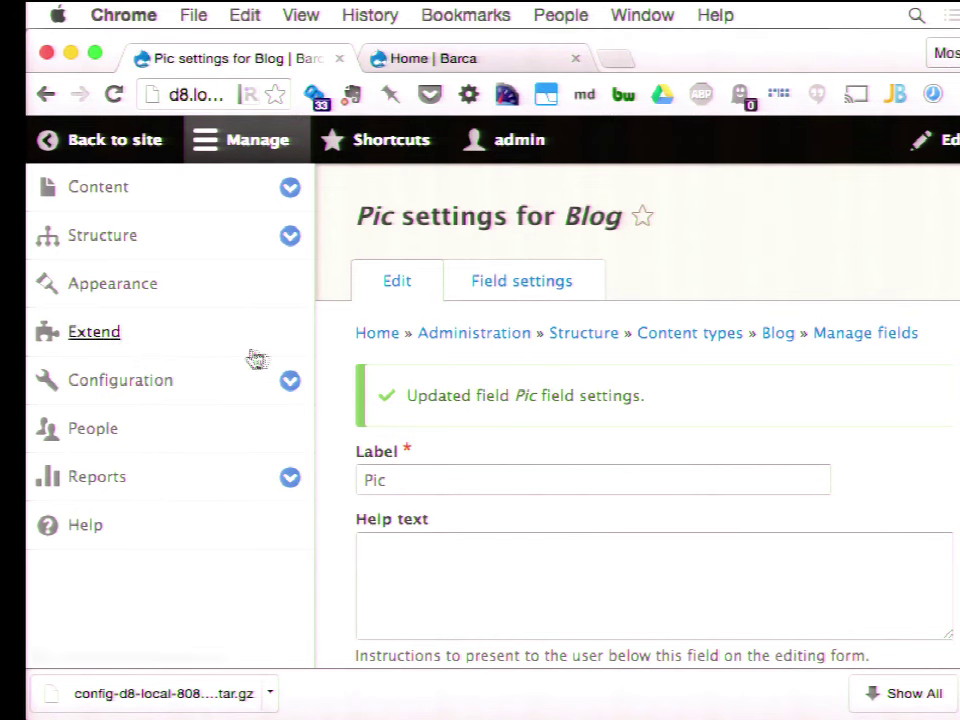
Step: Start adding a new view in the d8 site's Structure section and name it Blogs
{"action": "left_click", "coordinate": [45, 95]}
{"action": "left_click", "coordinate": [92, 249]}
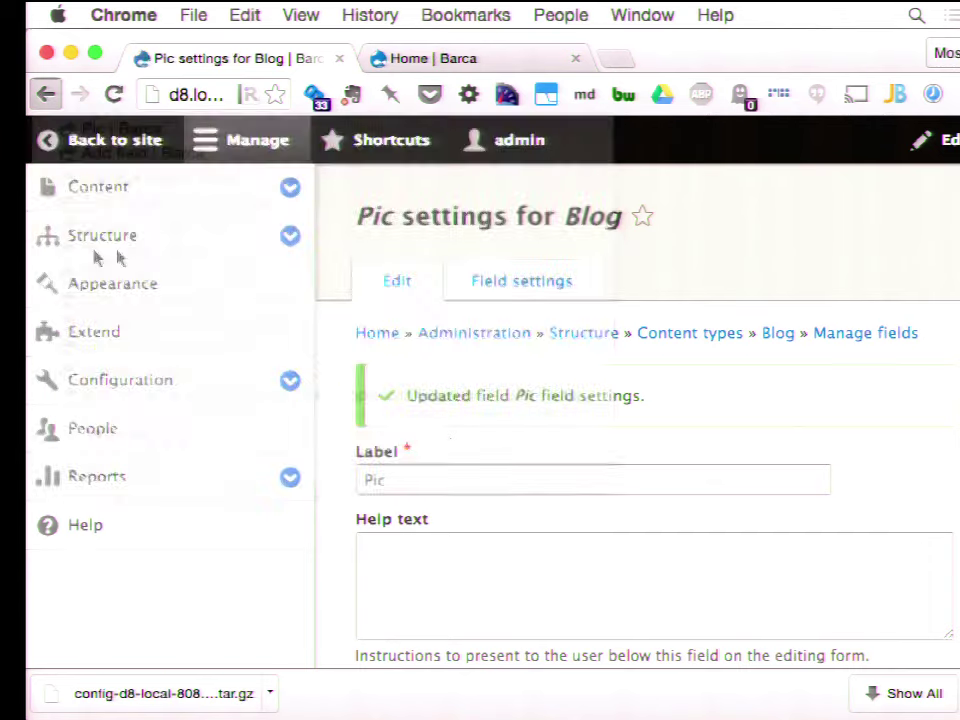
{"action": "scroll", "coordinate": [453, 460], "scroll_direction": "down", "scroll_amount": 3}
{"action": "scroll", "coordinate": [453, 460], "scroll_direction": "down", "scroll_amount": 3}
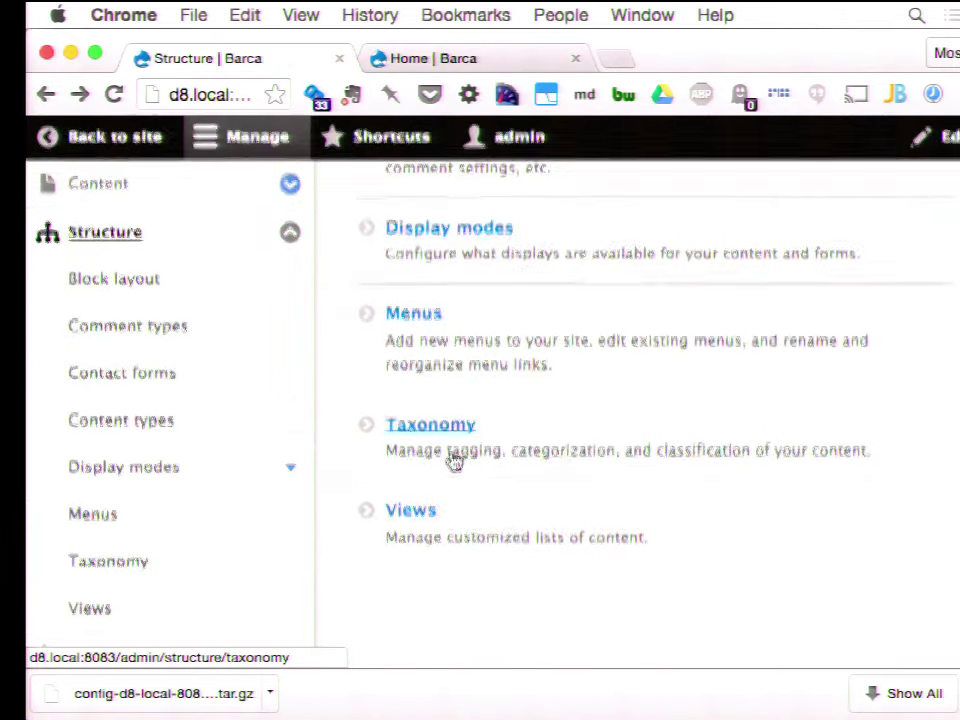
{"action": "left_click", "coordinate": [421, 514]}
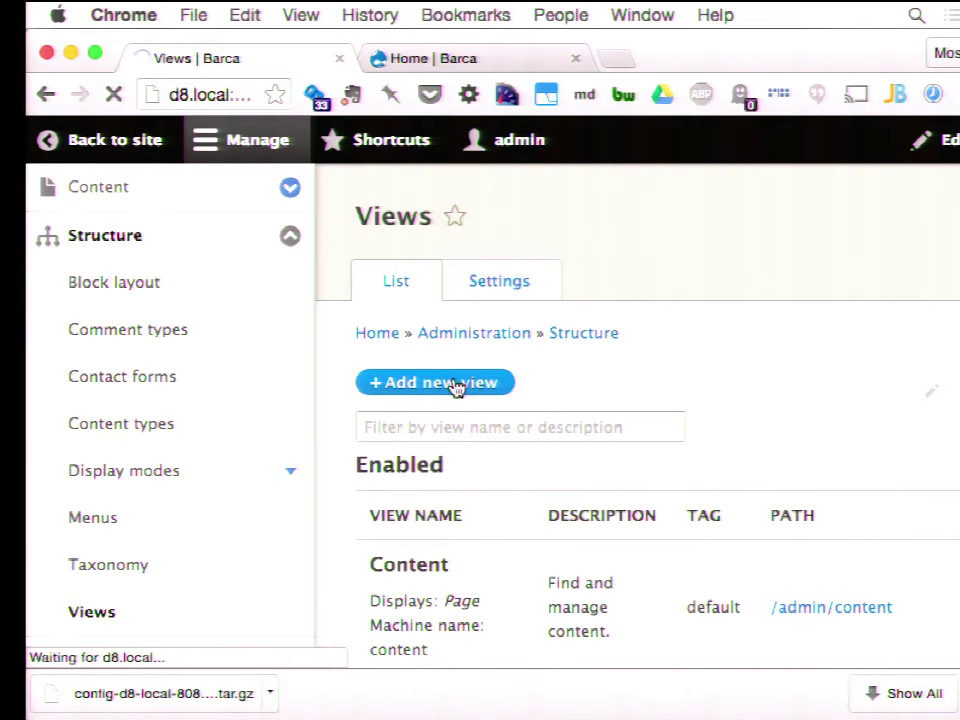
{"action": "left_click", "coordinate": [456, 383]}
{"action": "left_click", "coordinate": [448, 393]}
{"action": "type", "text": "Blogs"}
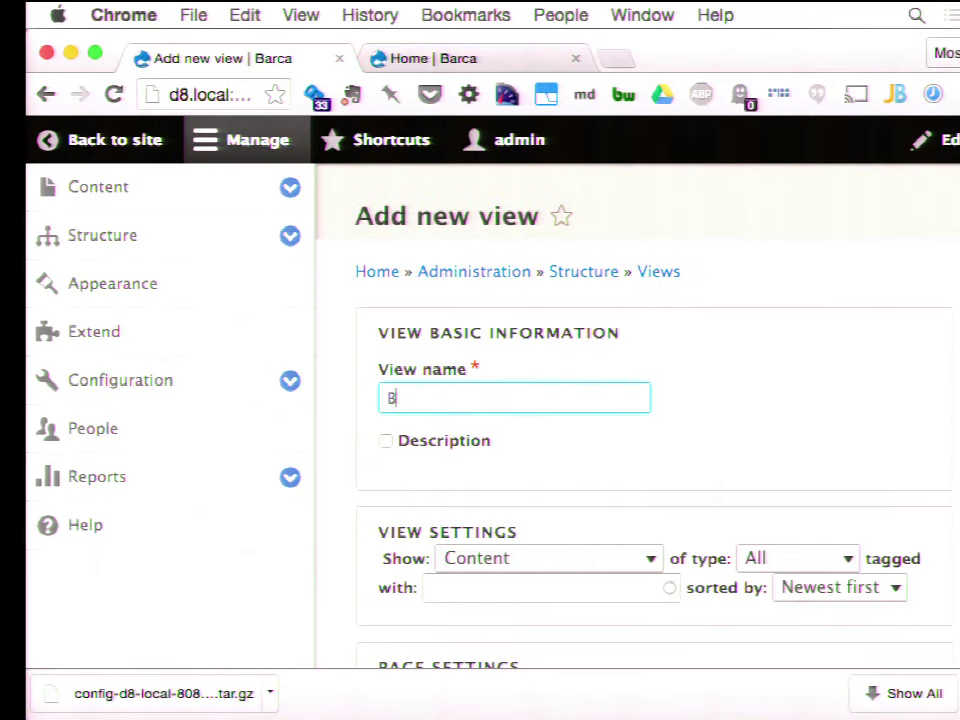
Step: Limit the Blogs view to content of type Blog and save the view
{"action": "scroll", "coordinate": [540, 395], "scroll_direction": "down", "scroll_amount": 2}
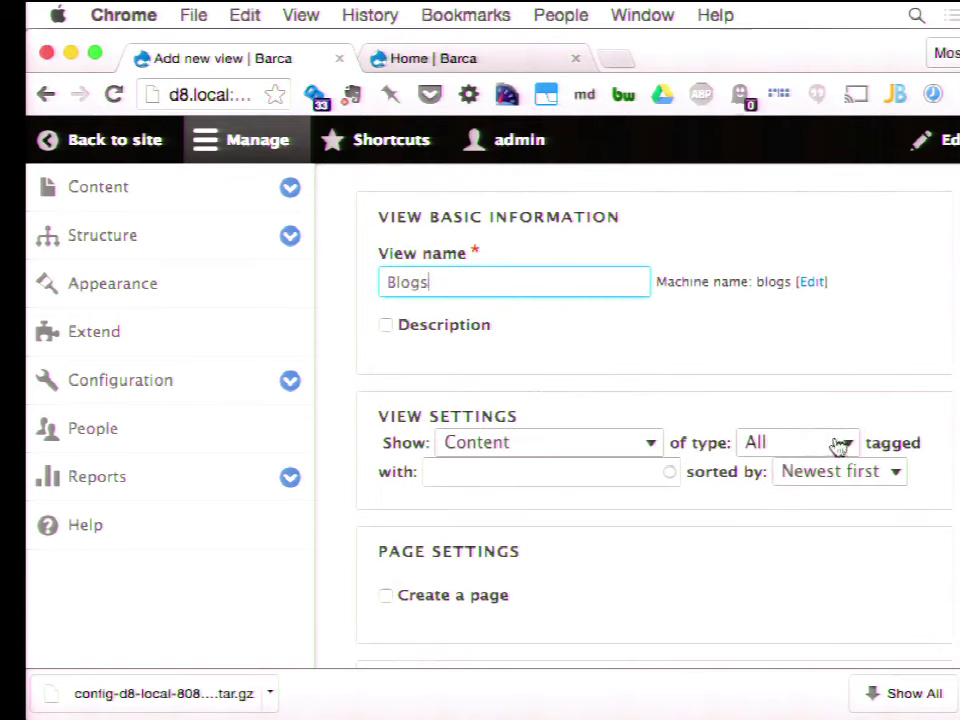
{"action": "left_click", "coordinate": [836, 443]}
{"action": "left_click", "coordinate": [827, 465]}
{"action": "scroll", "coordinate": [613, 506], "scroll_direction": "down", "scroll_amount": 5}
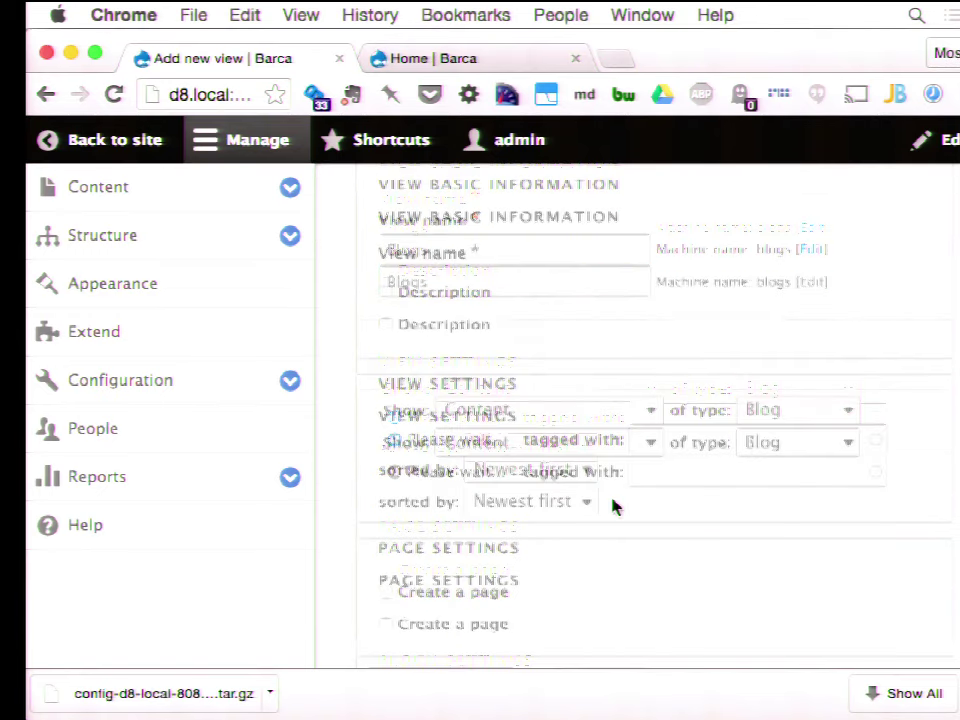
{"action": "left_click", "coordinate": [480, 538]}
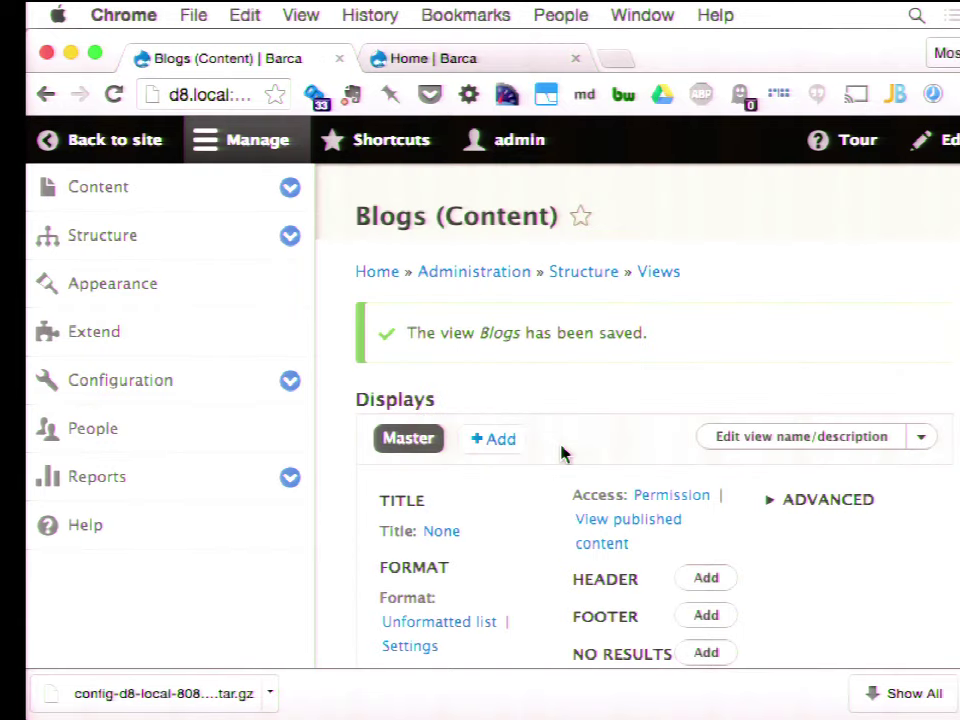
{"action": "scroll", "coordinate": [561, 452], "scroll_direction": "down", "scroll_amount": 15}
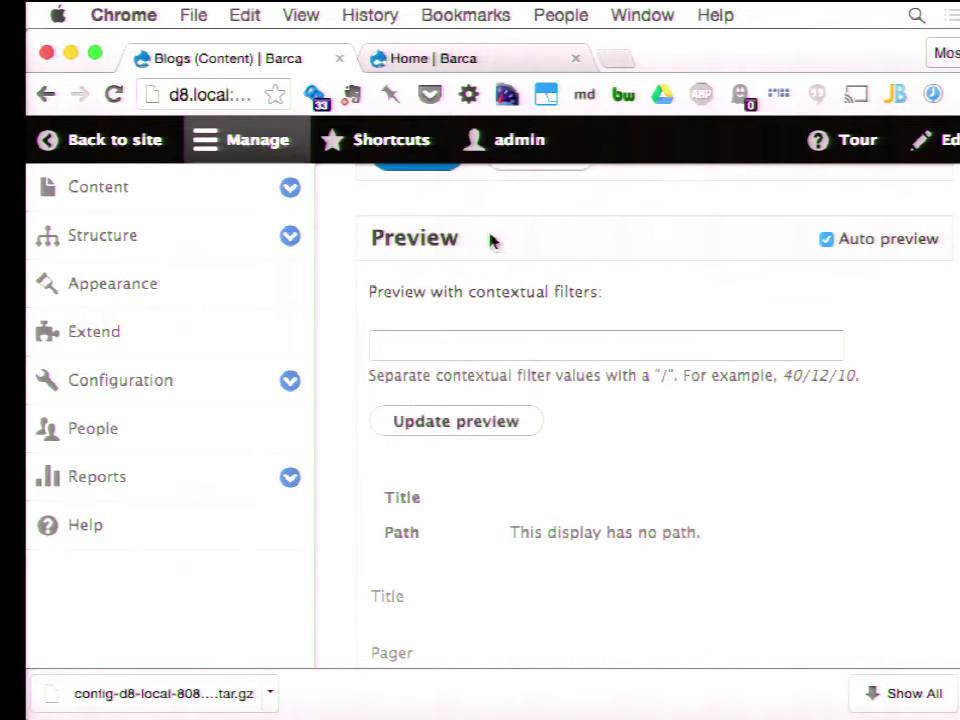
{"action": "left_click", "coordinate": [420, 177]}
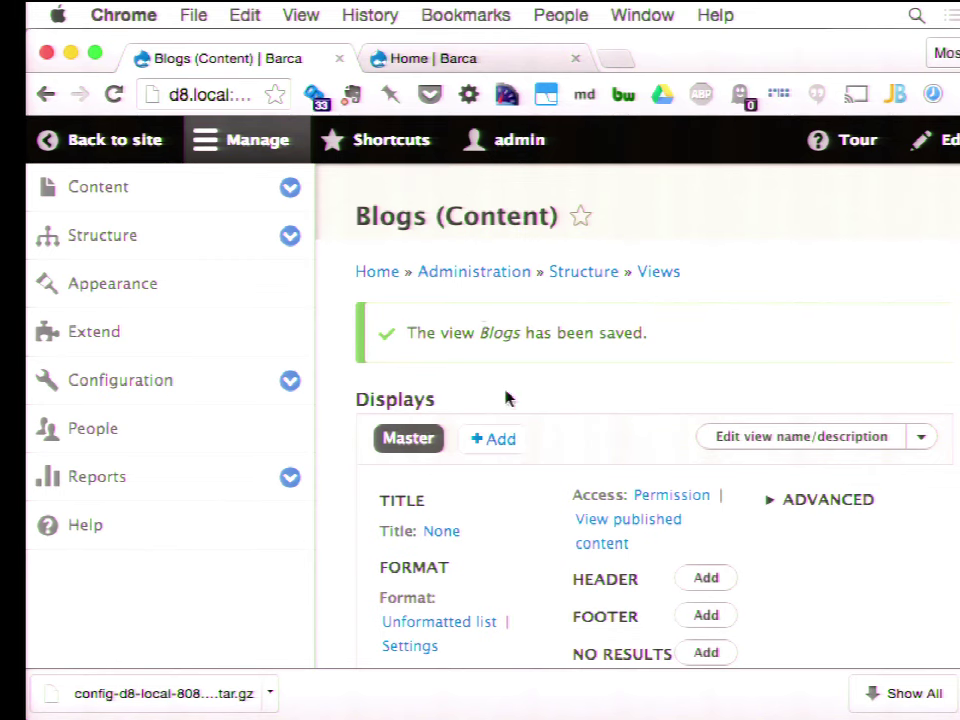
Step: Switch to Terminal and change from the d8test directory to the d8 directory
{"action": "key", "text": "super+Tab"}
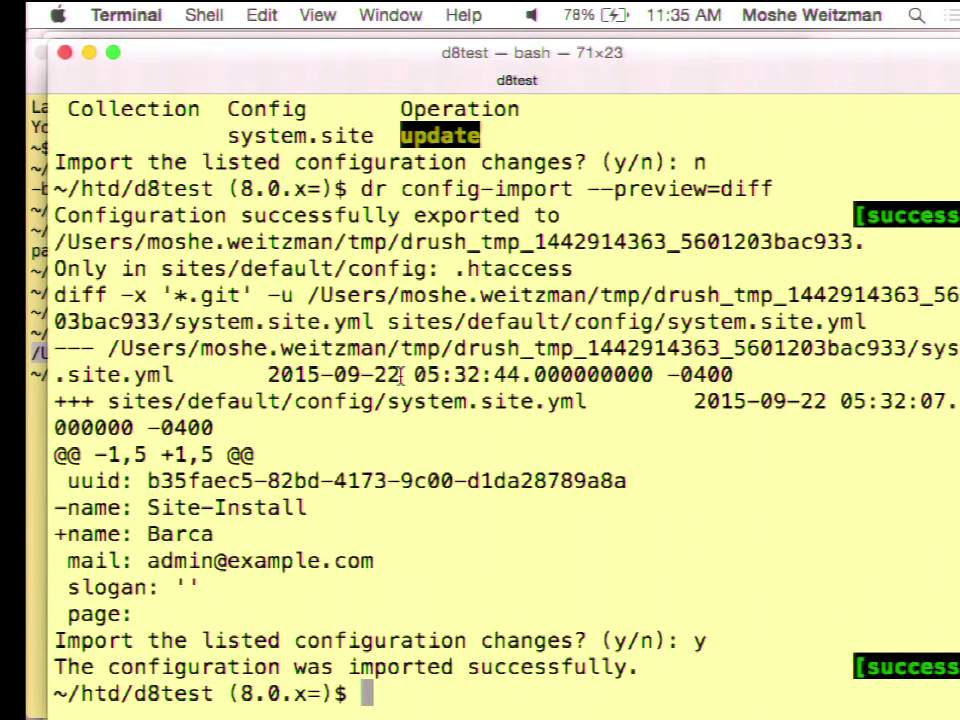
{"action": "key", "text": "super+grave"}
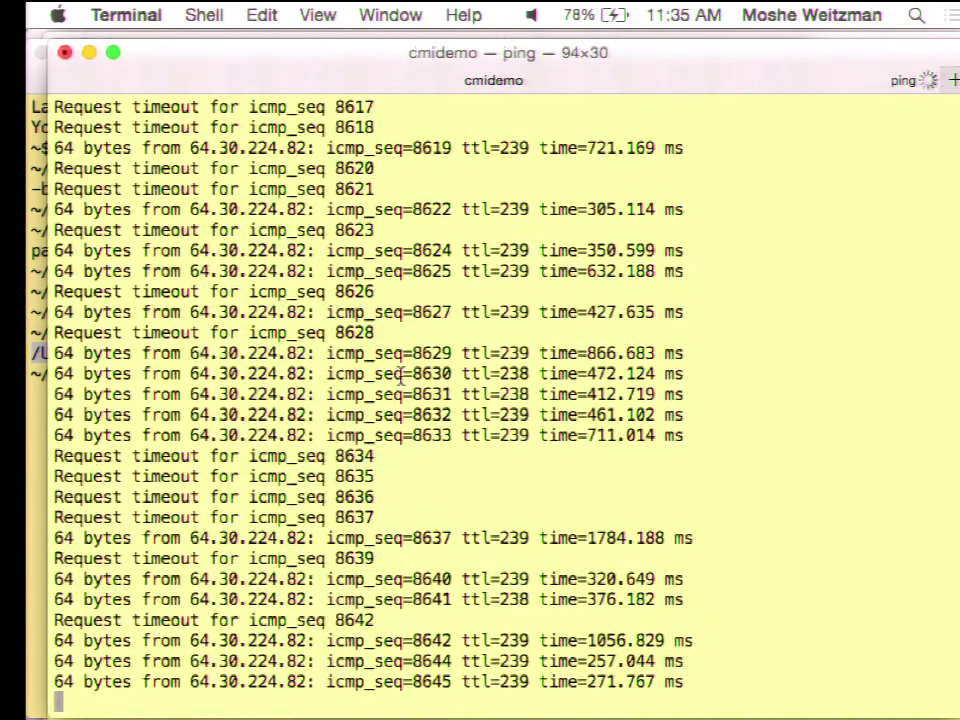
{"action": "key", "text": "super+grave"}
{"action": "type", "text": ".."}
{"action": "key", "text": "Return"}
{"action": "type", "text": "cd d7"}
{"action": "key", "text": "BackSpace"}
{"action": "type", "text": "8"}
{"action": "key", "text": "Return"}
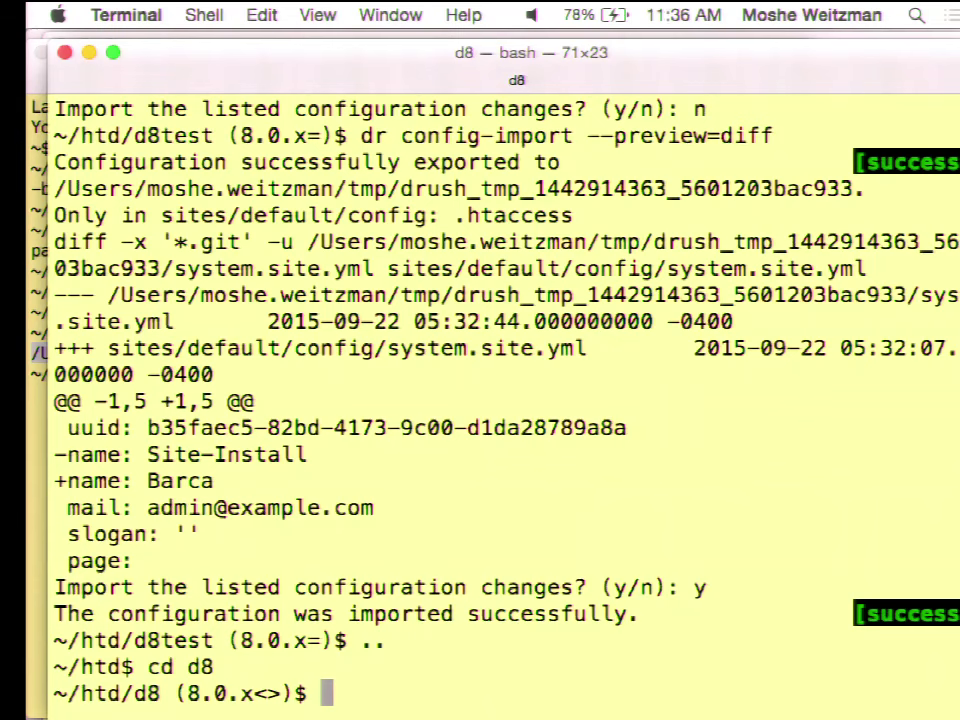
Step: Export and commit the d8 configuration by running "dr config-export --commit"
{"action": "type", "text": "dr config"}
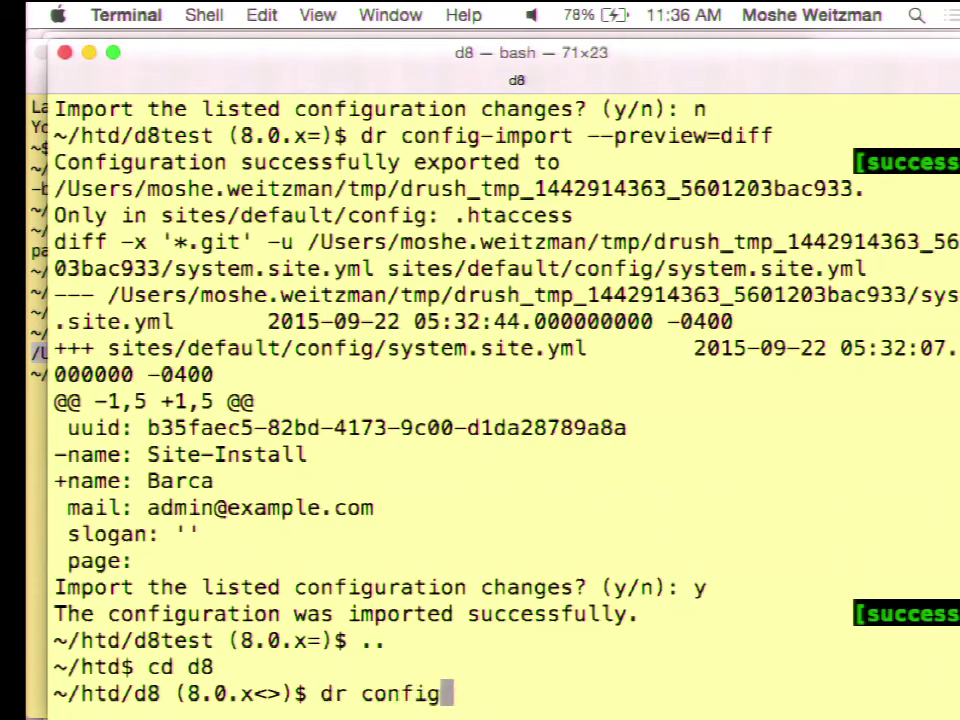
{"action": "type", "text": "-export "}
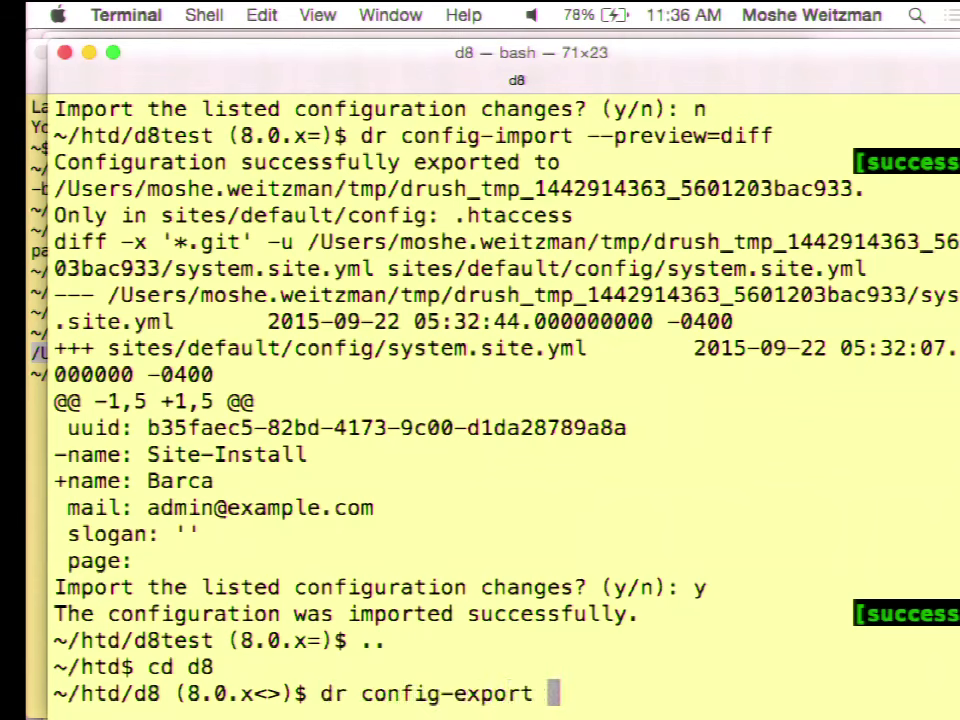
{"action": "type", "text": "--commit"}
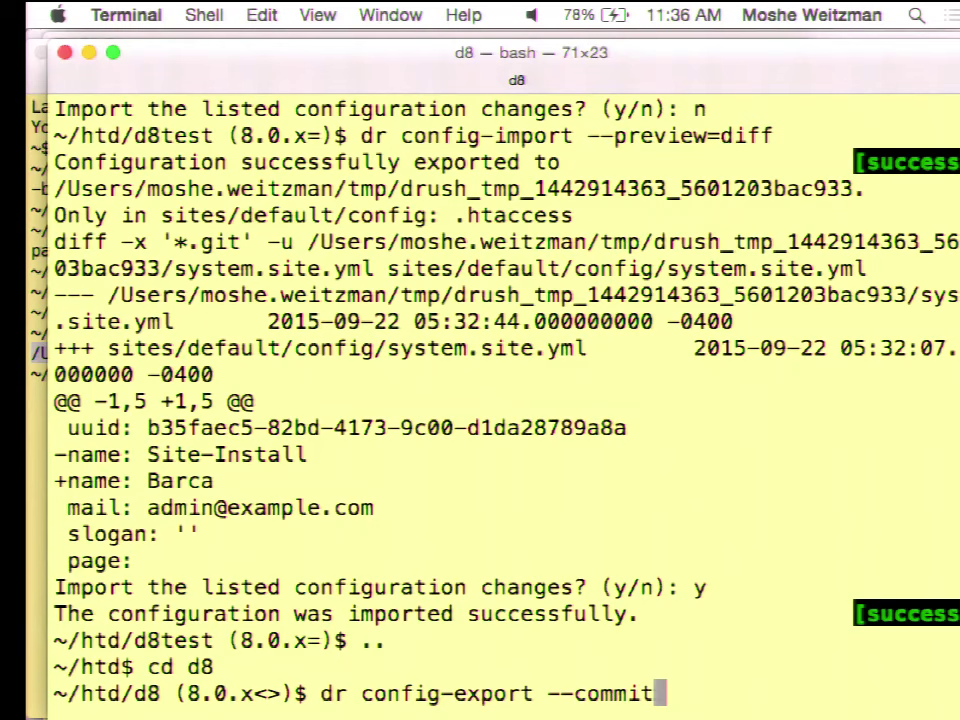
{"action": "key", "text": "Return"}
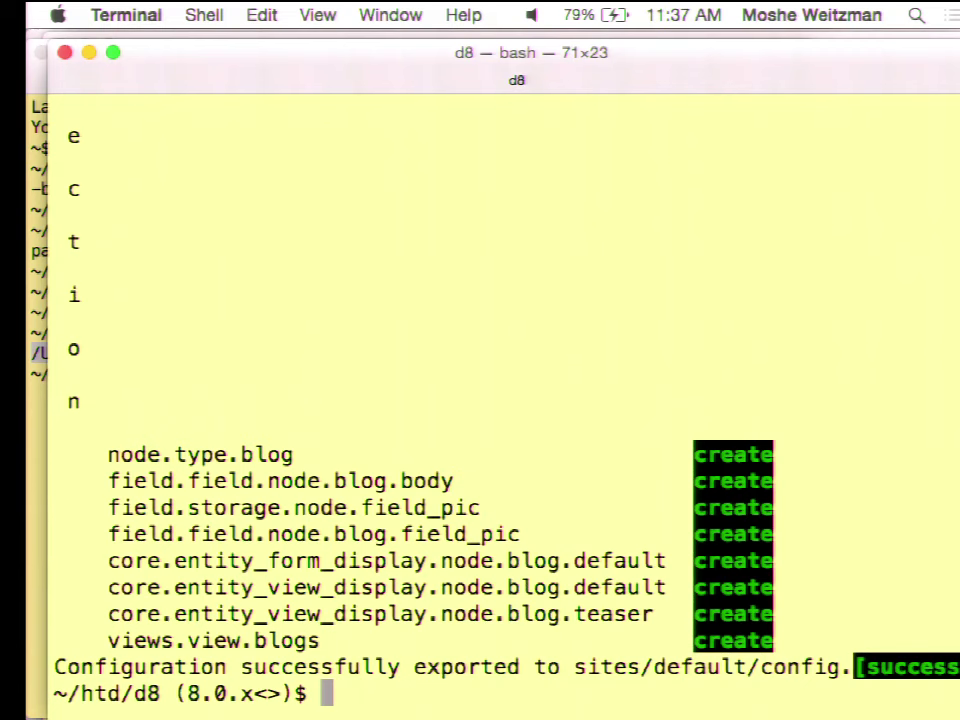
Step: Review the export commit with "git show", paging through its message and file differences, and quit the pager
{"action": "type", "text": "git show"}
{"action": "key", "text": "Return"}
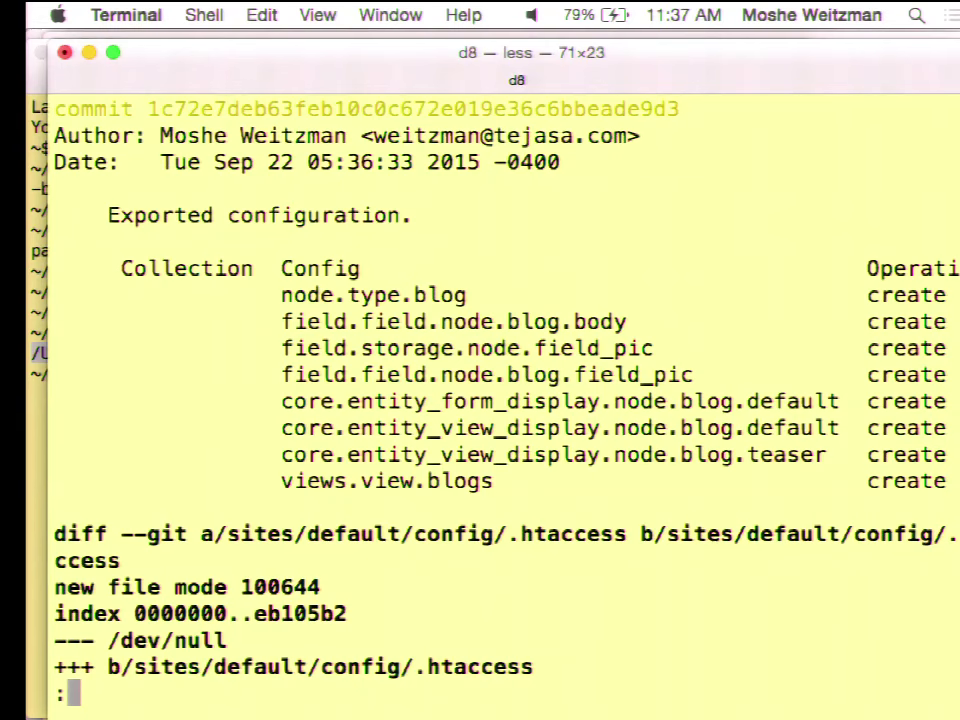
{"action": "key", "text": "space"}
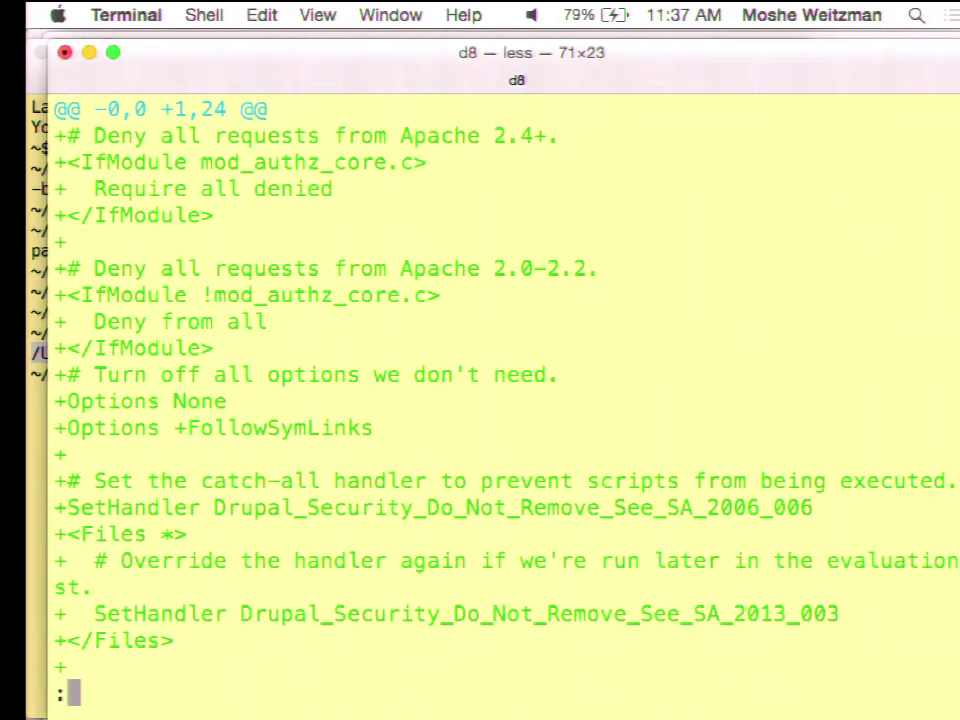
{"action": "key", "text": "space"}
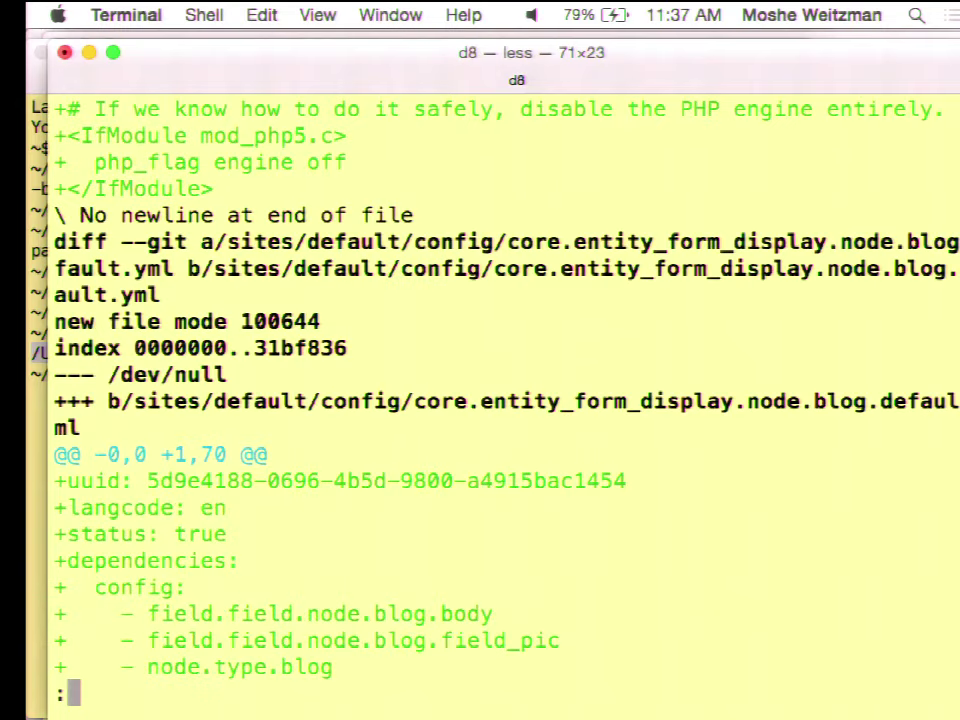
{"action": "key", "text": "space"}
{"action": "key", "text": "q"}
Step: Change to the d8test directory and try to fetch the exported configuration with "g pull"
{"action": "type", "text": ".."}
{"action": "key", "text": "Return"}
{"action": "type", "text": "cd d8test"}
{"action": "key", "text": "Return"}
{"action": "type", "text": "g pull"}
{"action": "key", "text": "Return"}
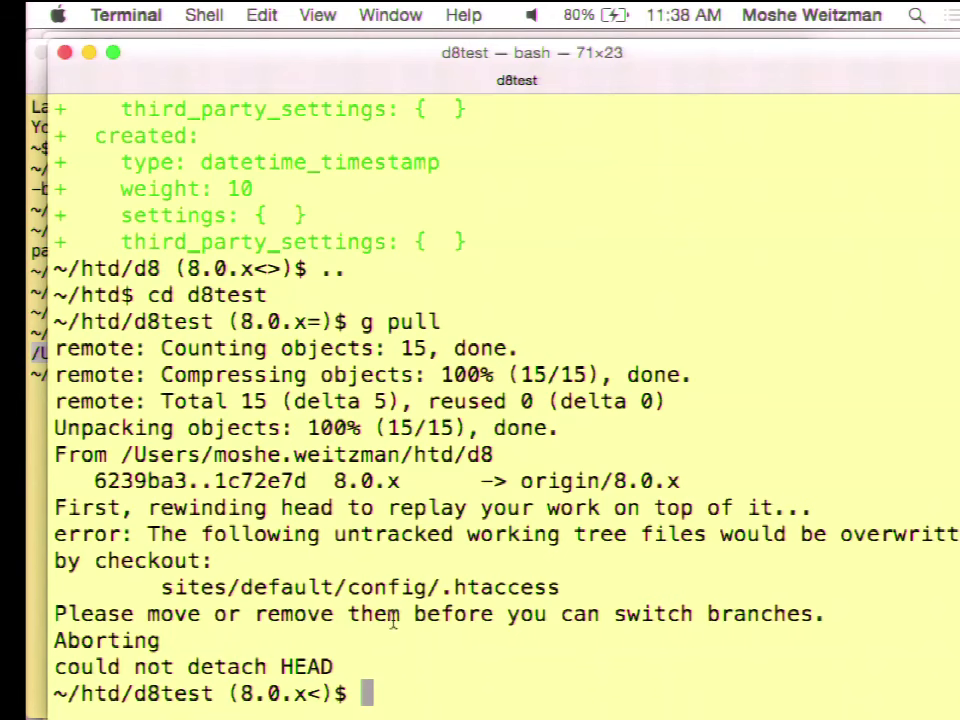
Step: Delete the untracked .htaccess file from d8test by running "rm -rf sites/default/config/.htaccess"
{"action": "type", "text": "rm -rf"}
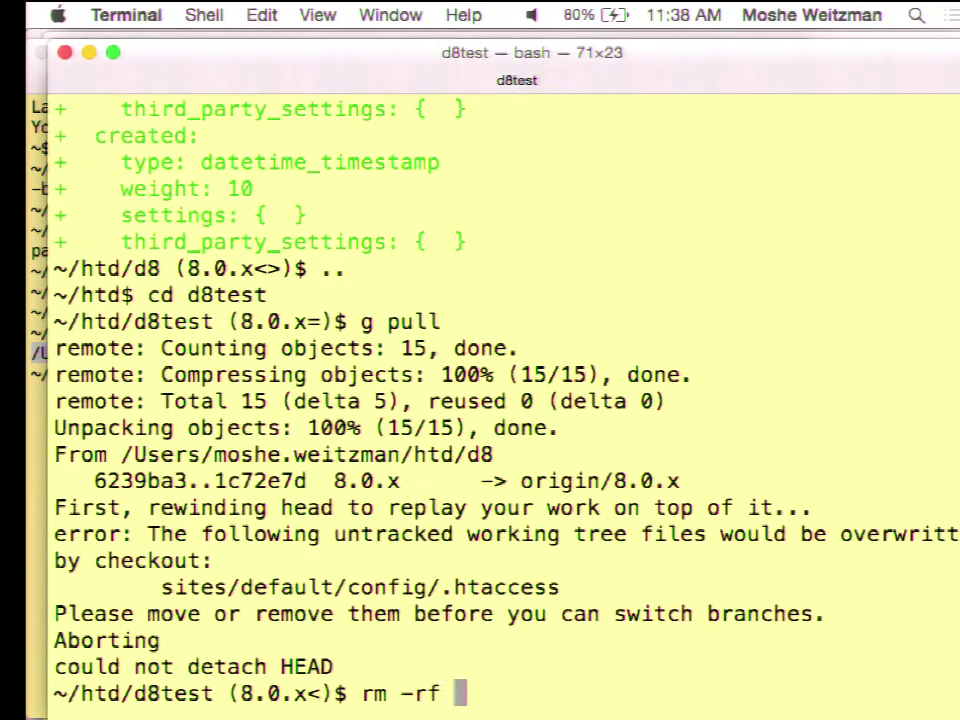
{"action": "type", "text": " sites/def"}
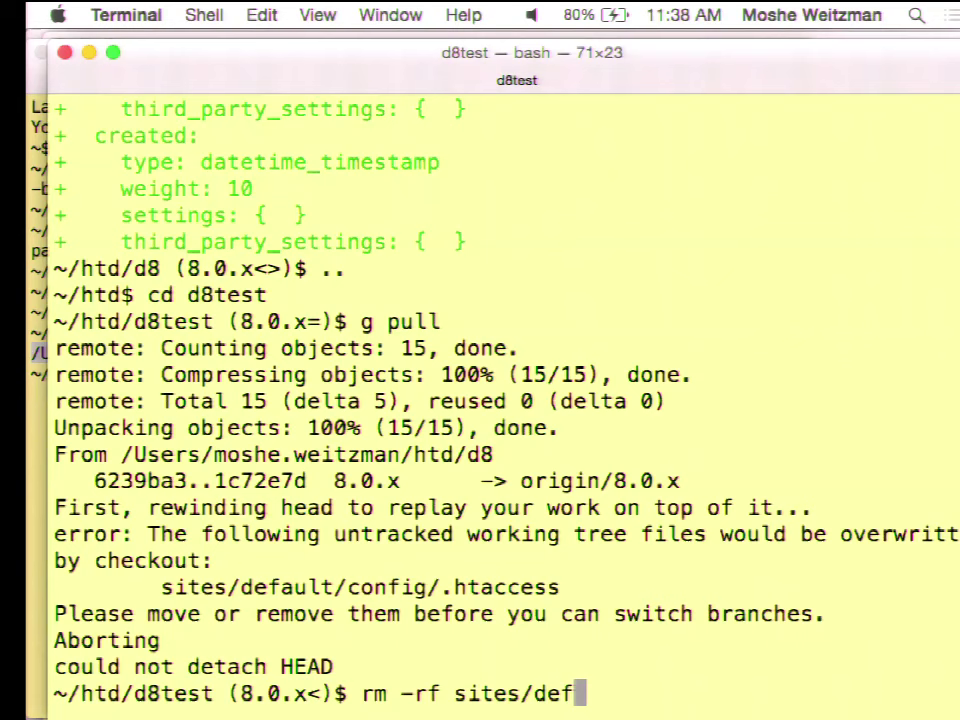
{"action": "key", "text": "Tab"}
{"action": "type", "text": "f"}
{"action": "key", "text": "Tab"}
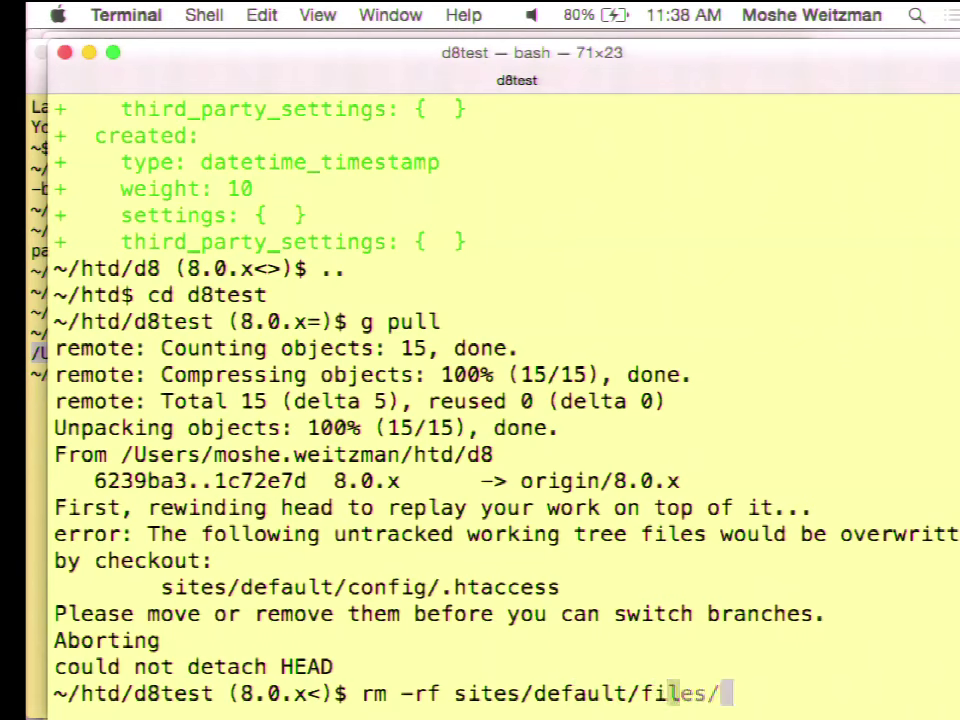
{"action": "type", "text": ".h"}
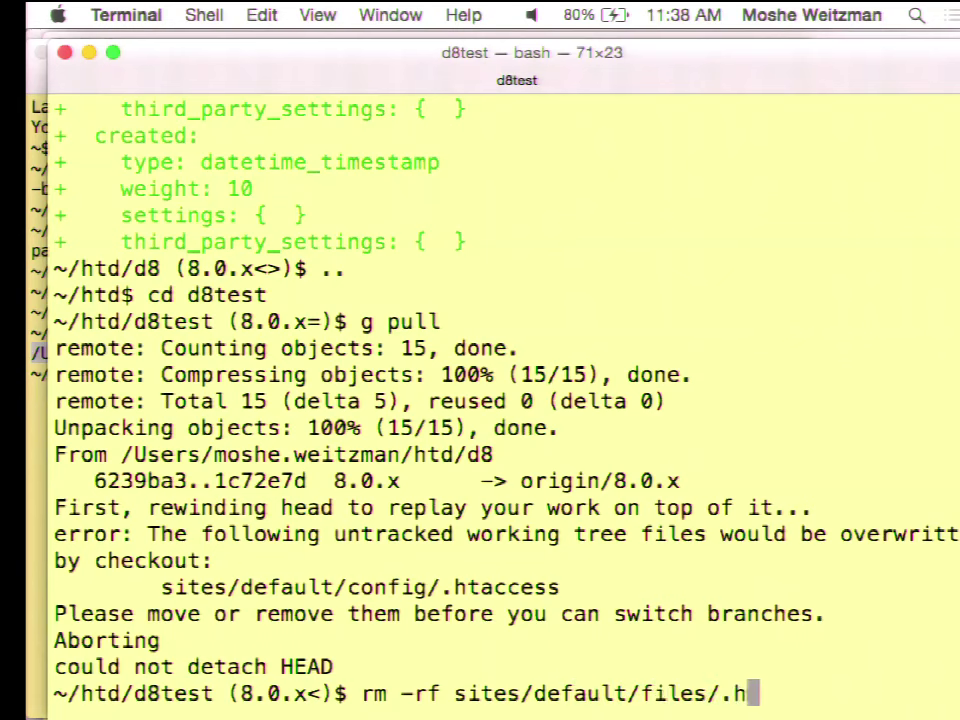
{"action": "key", "text": "Tab"}
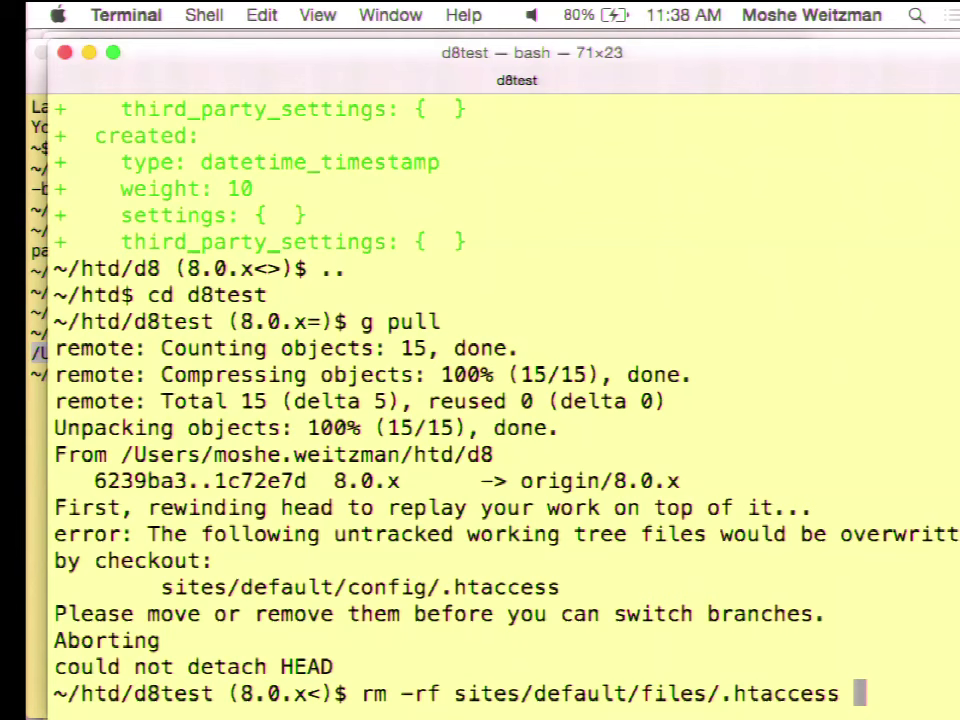
{"action": "key", "text": "Left"}
{"action": "key", "text": "Left"}
{"action": "key", "text": "Left"}
{"action": "key", "text": "Left"}
{"action": "key", "text": "Left"}
{"action": "key", "text": "Left"}
{"action": "key", "text": "Left"}
{"action": "key", "text": "Left"}
{"action": "key", "text": "Left"}
{"action": "key", "text": "Left"}
{"action": "key", "text": "Left"}
{"action": "key", "text": "BackSpace"}
{"action": "key", "text": "BackSpace"}
{"action": "key", "text": "BackSpace"}
{"action": "key", "text": "BackSpace"}
{"action": "key", "text": "BackSpace"}
{"action": "type", "text": "config"}
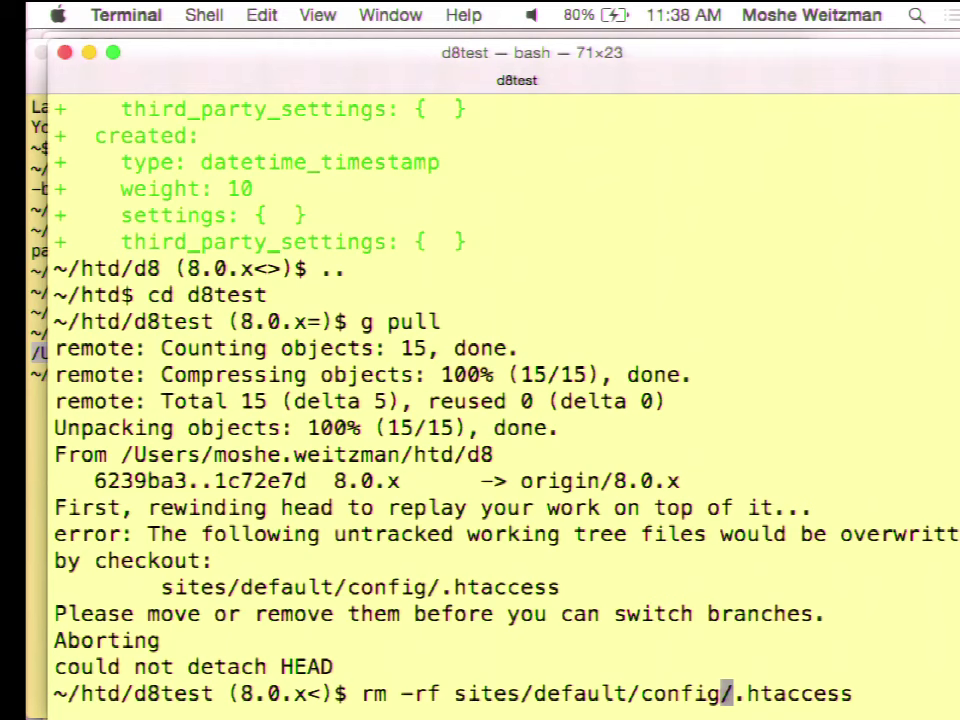
{"action": "key", "text": "Return"}
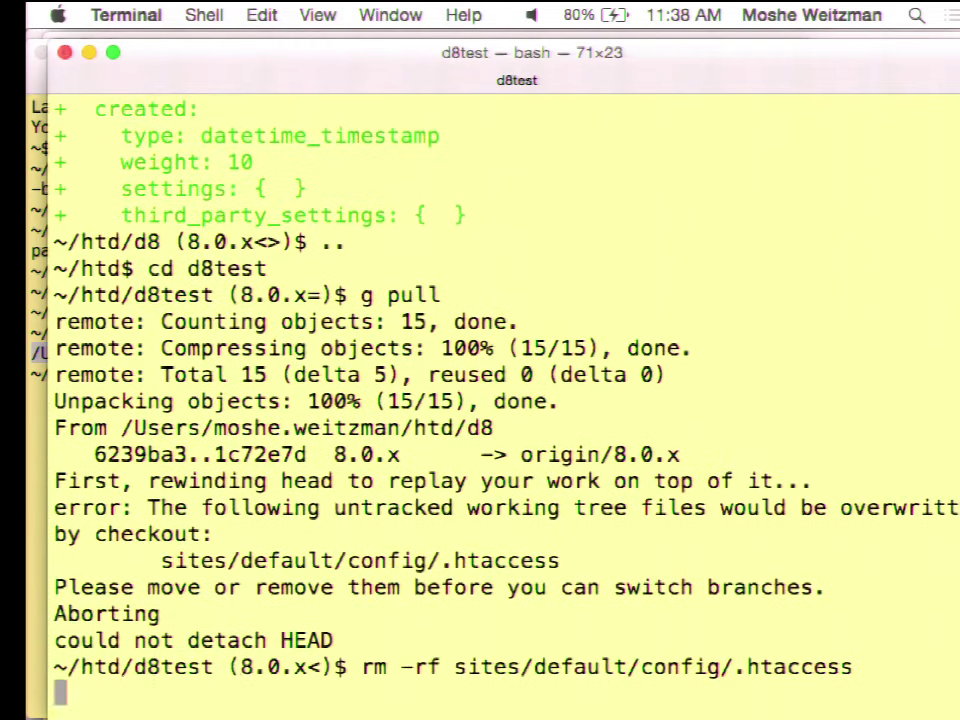
Step: Run "g pull" again in d8test to bring in the exported configuration commit
{"action": "type", "text": "g pull"}
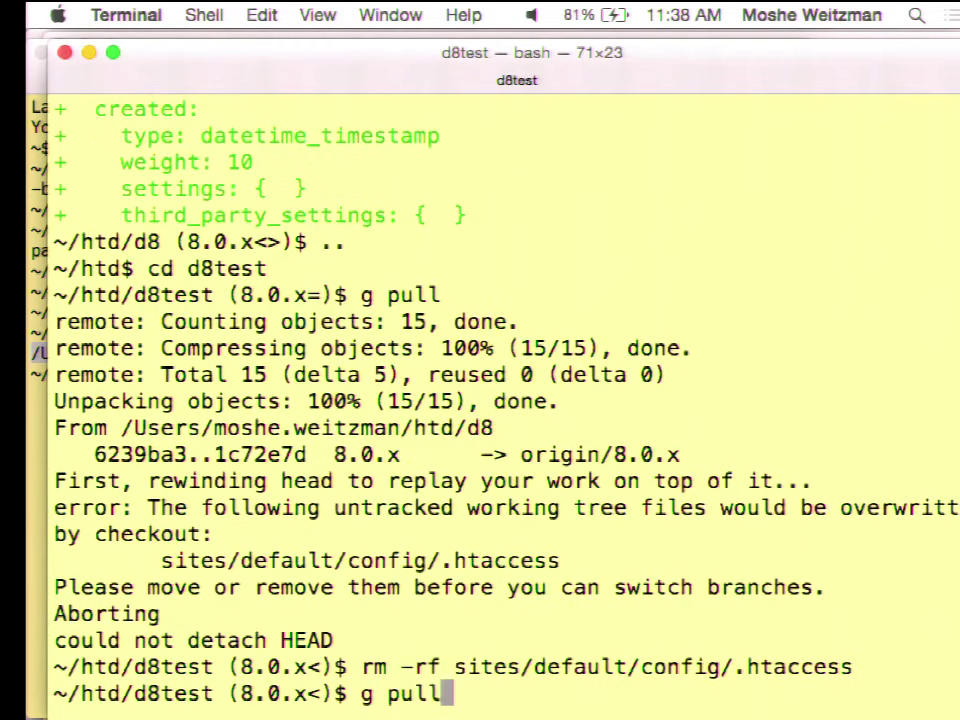
{"action": "key", "text": "Return"}
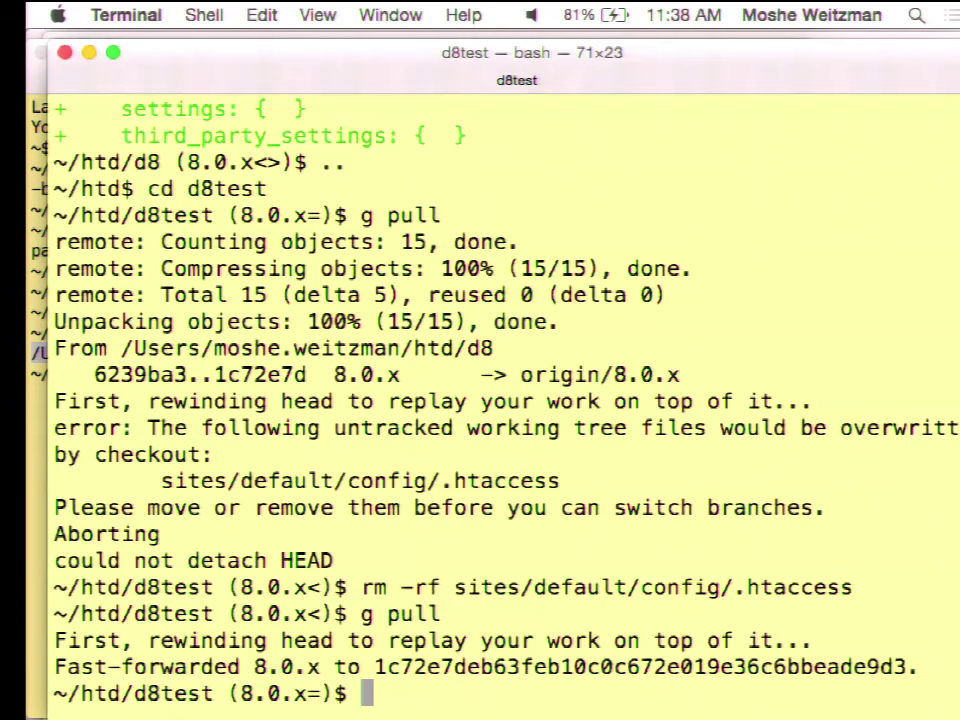
{"action": "type", "text": "dr cp"}
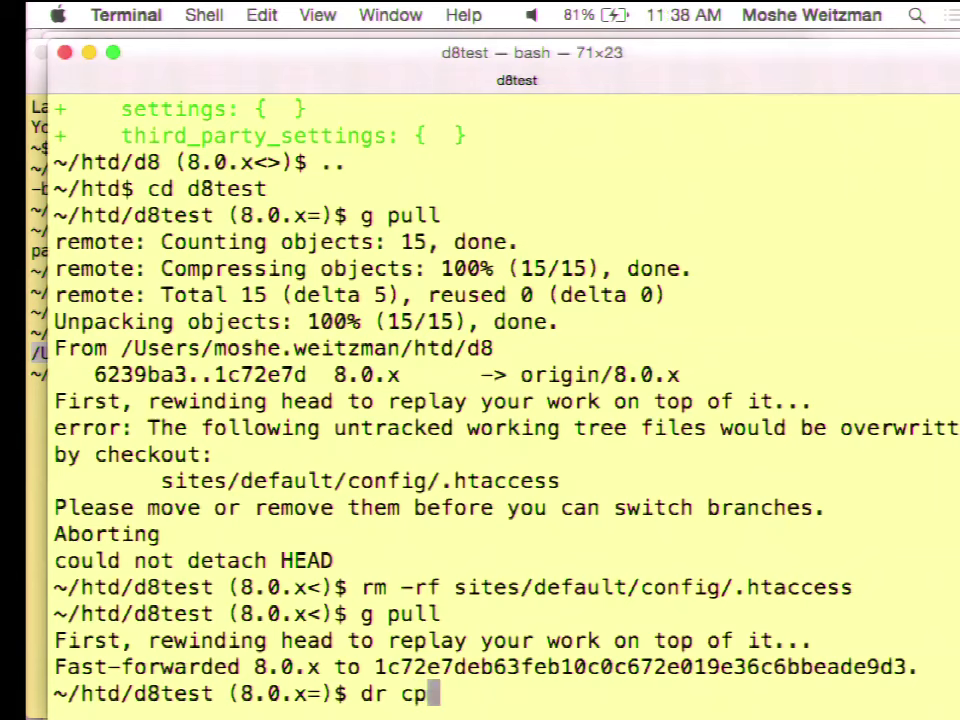
{"action": "key", "text": "BackSpace"}
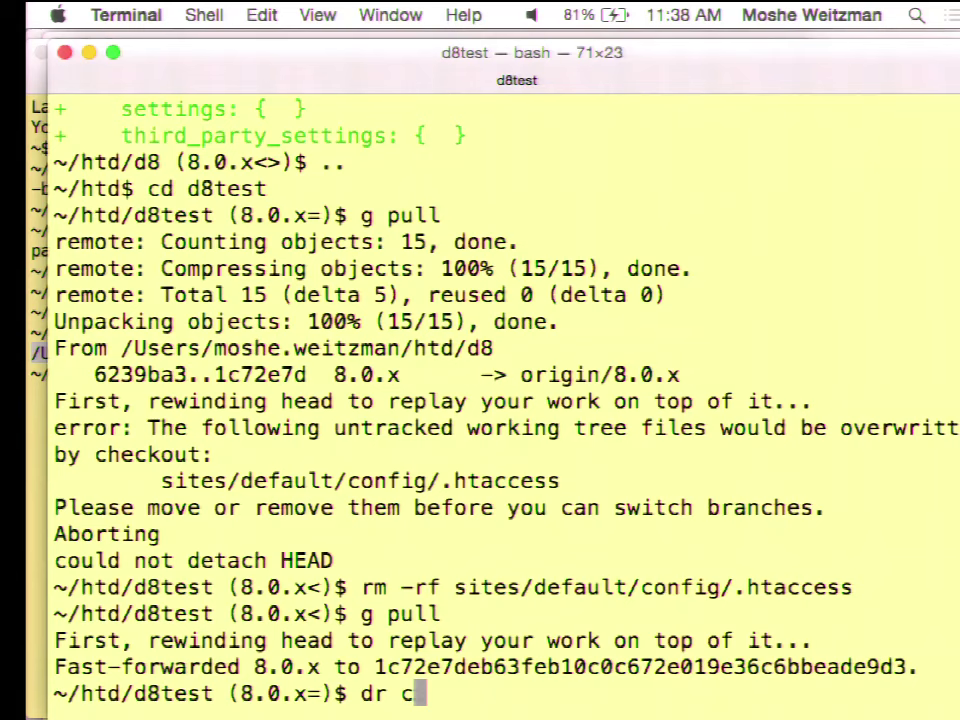
Step: Switch to Chrome and examine the pending changes on the d8test site's Configuration synchronization page
{"action": "key", "text": "super+Tab"}
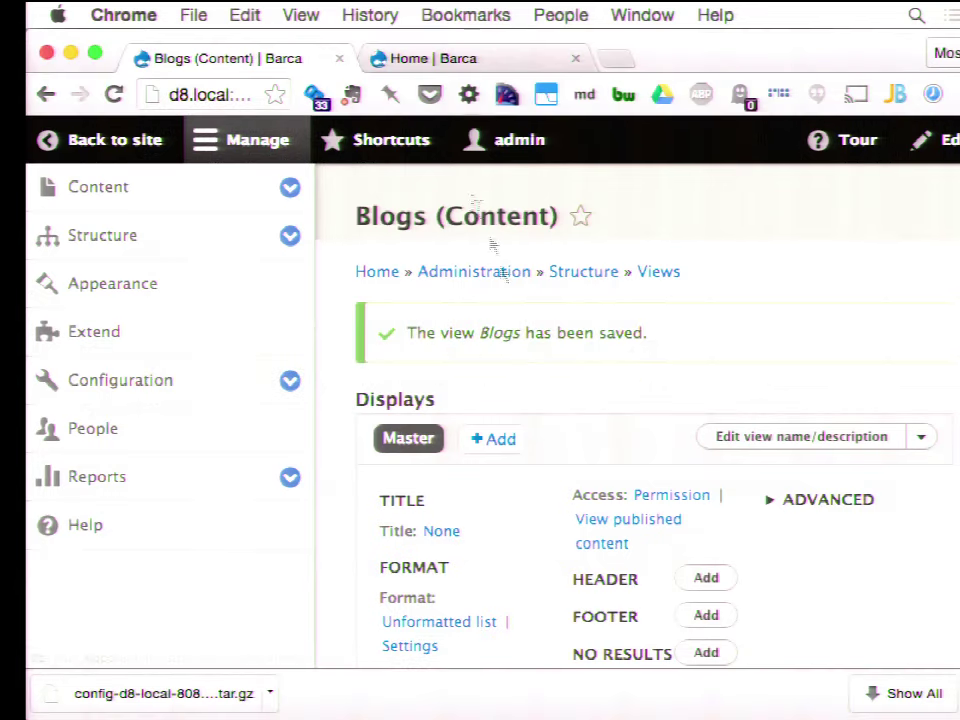
{"action": "left_click", "coordinate": [472, 60]}
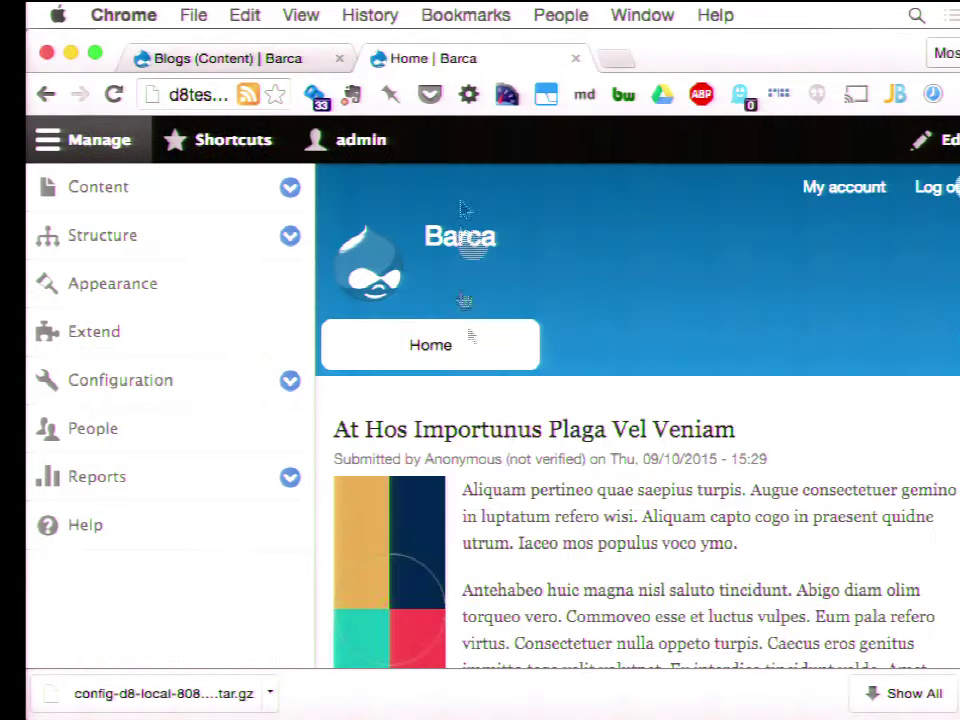
{"action": "left_click", "coordinate": [142, 383]}
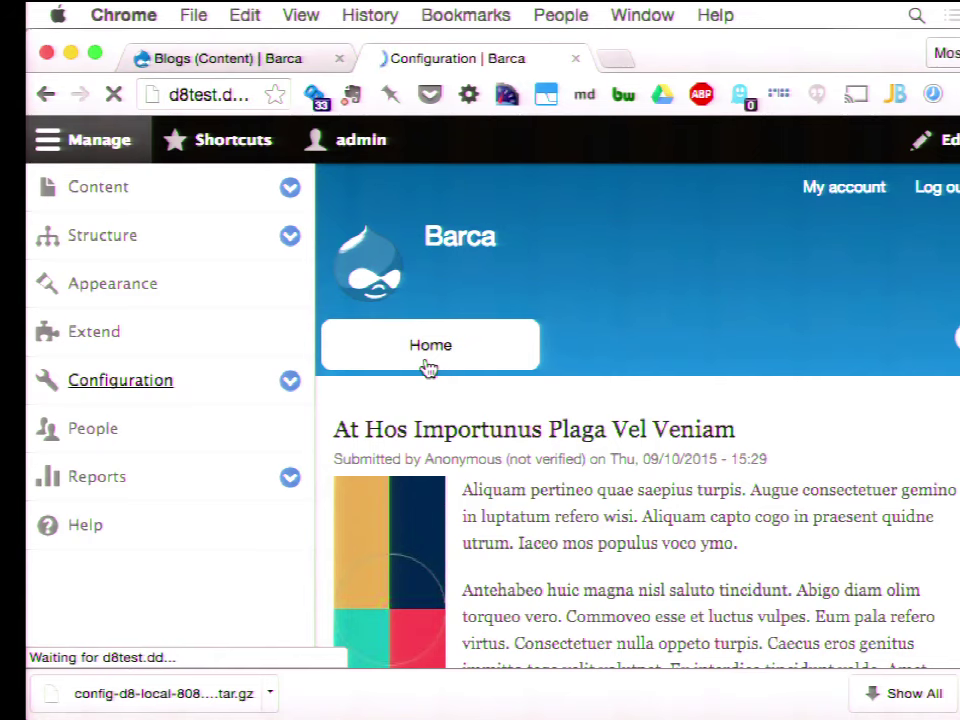
{"action": "scroll", "coordinate": [425, 368], "scroll_direction": "down", "scroll_amount": 10}
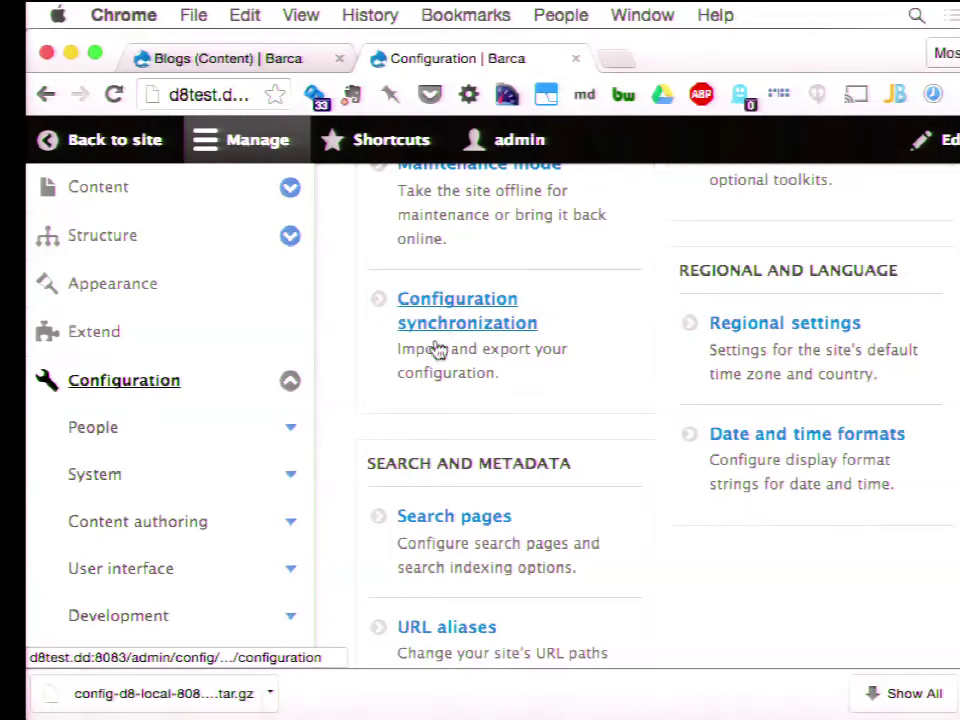
{"action": "left_click", "coordinate": [438, 333]}
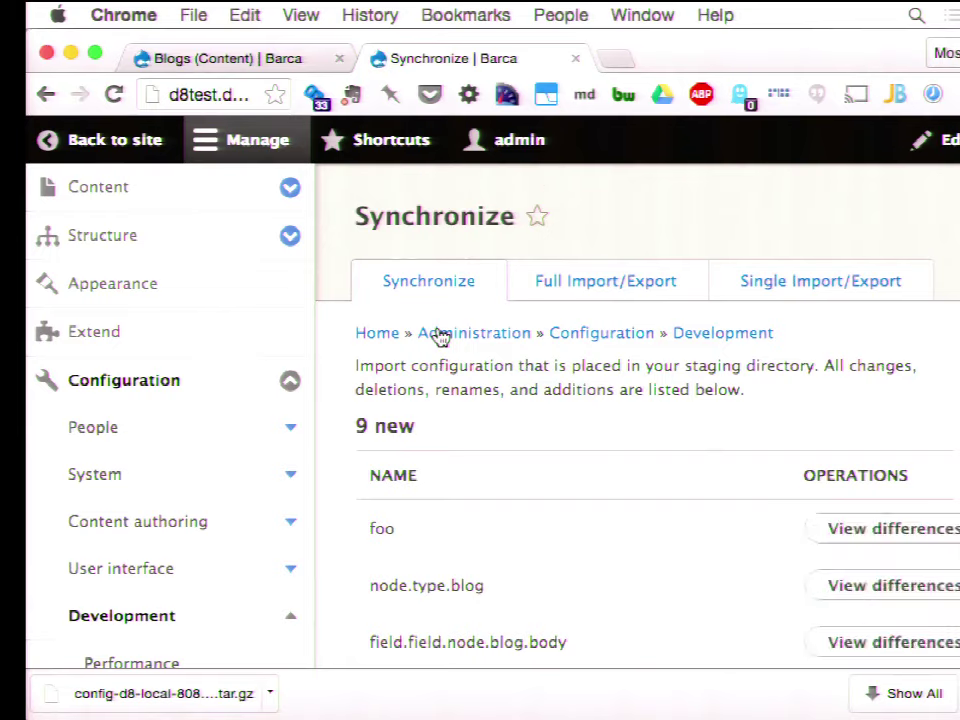
{"action": "scroll", "coordinate": [440, 337], "scroll_direction": "down", "scroll_amount": 2}
{"action": "scroll", "coordinate": [440, 337], "scroll_direction": "down", "scroll_amount": 4}
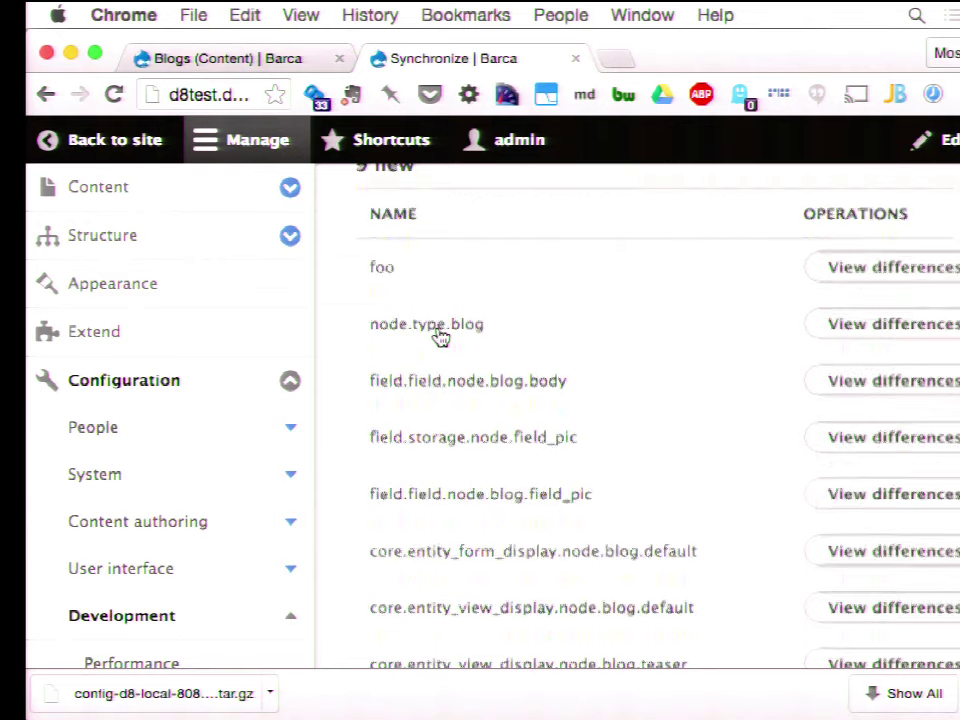
{"action": "scroll", "coordinate": [440, 337], "scroll_direction": "up", "scroll_amount": 5}
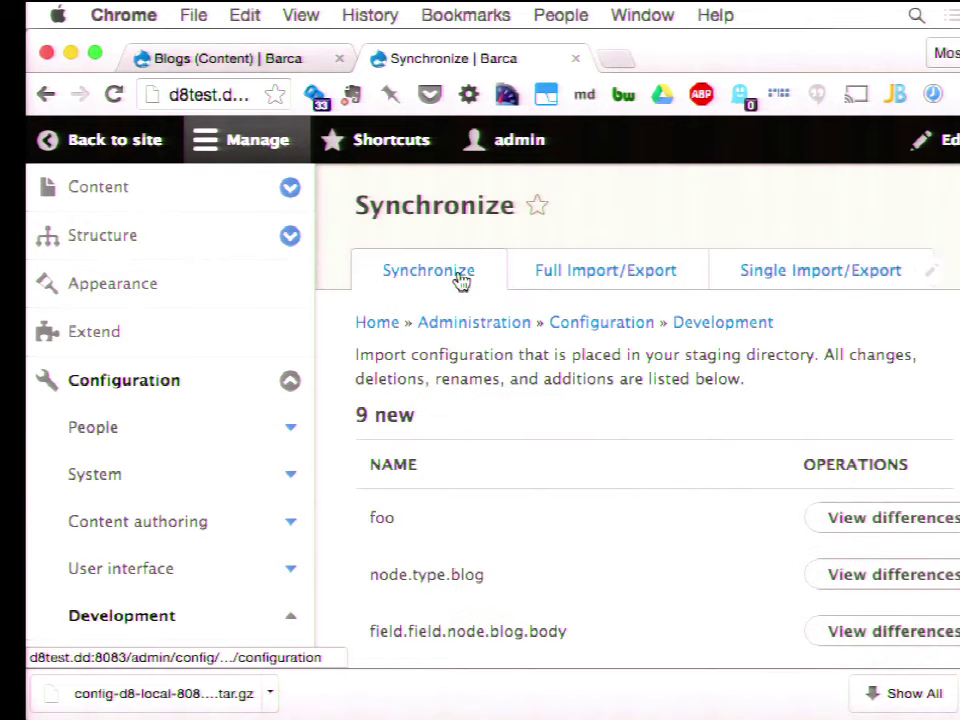